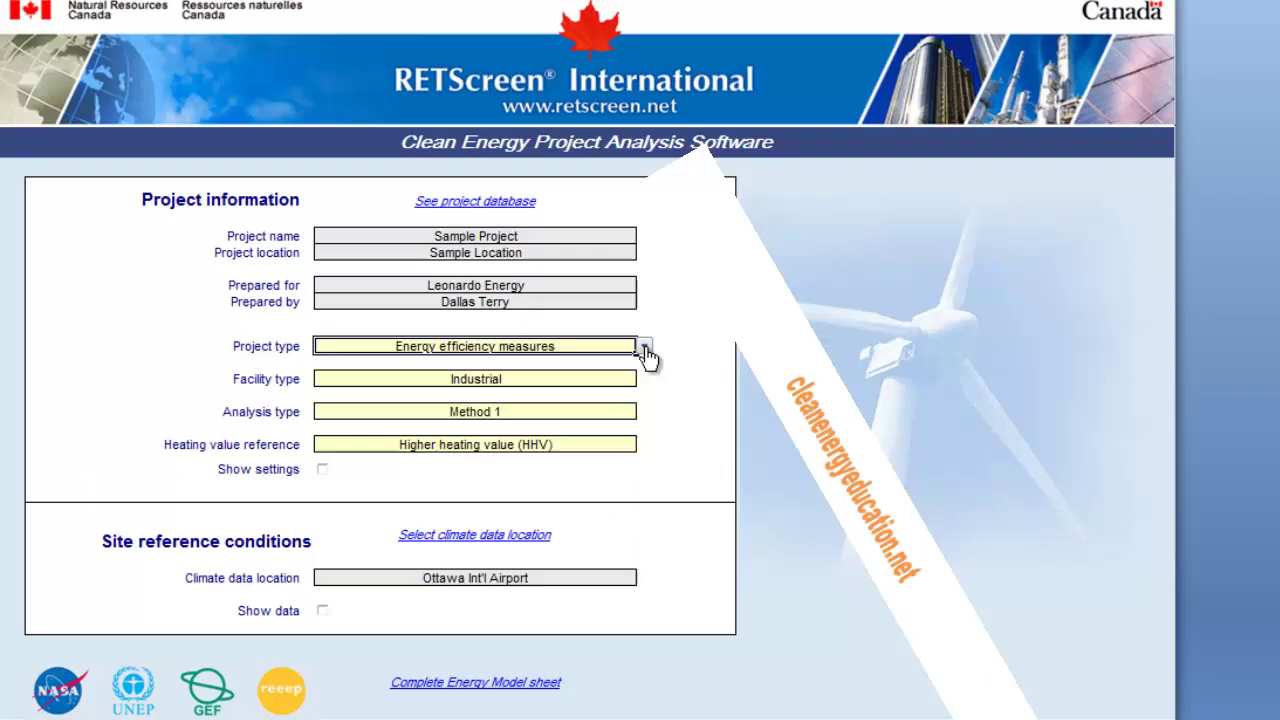
Step: Keep Energy efficiency measures as the project type, then scroll through the Energy Model sheet
click(848, 294)
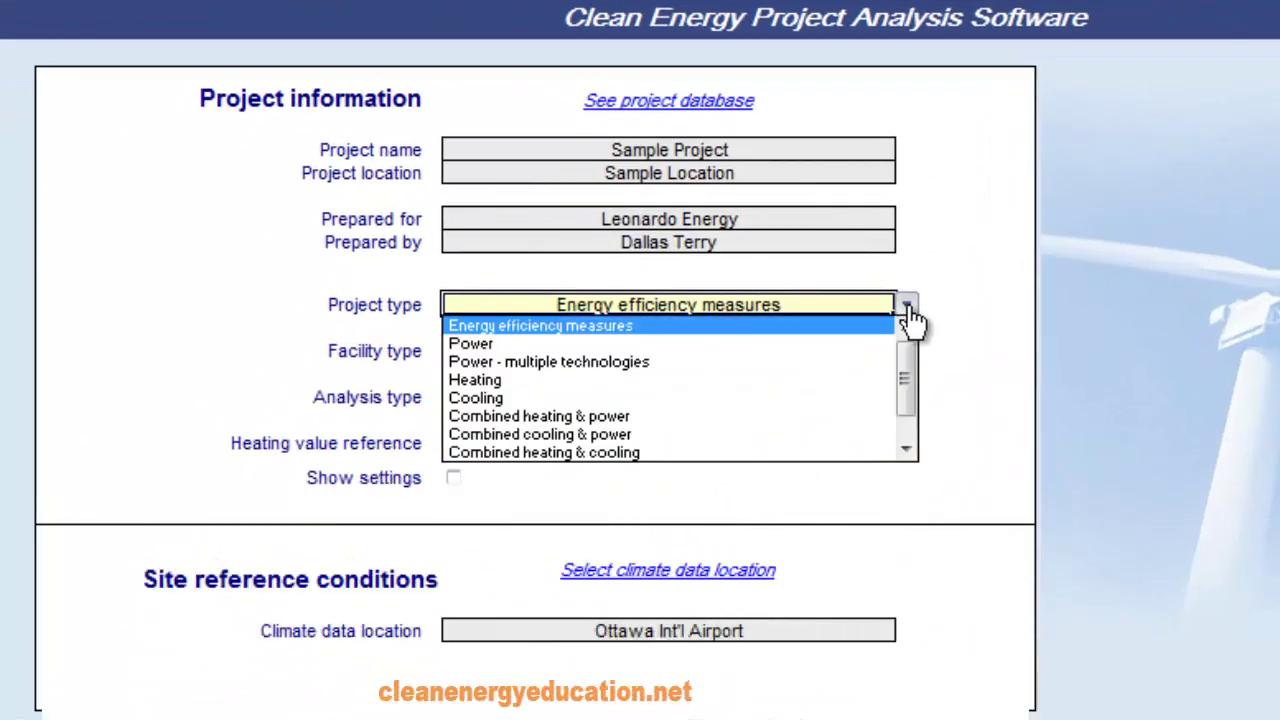
click(850, 330)
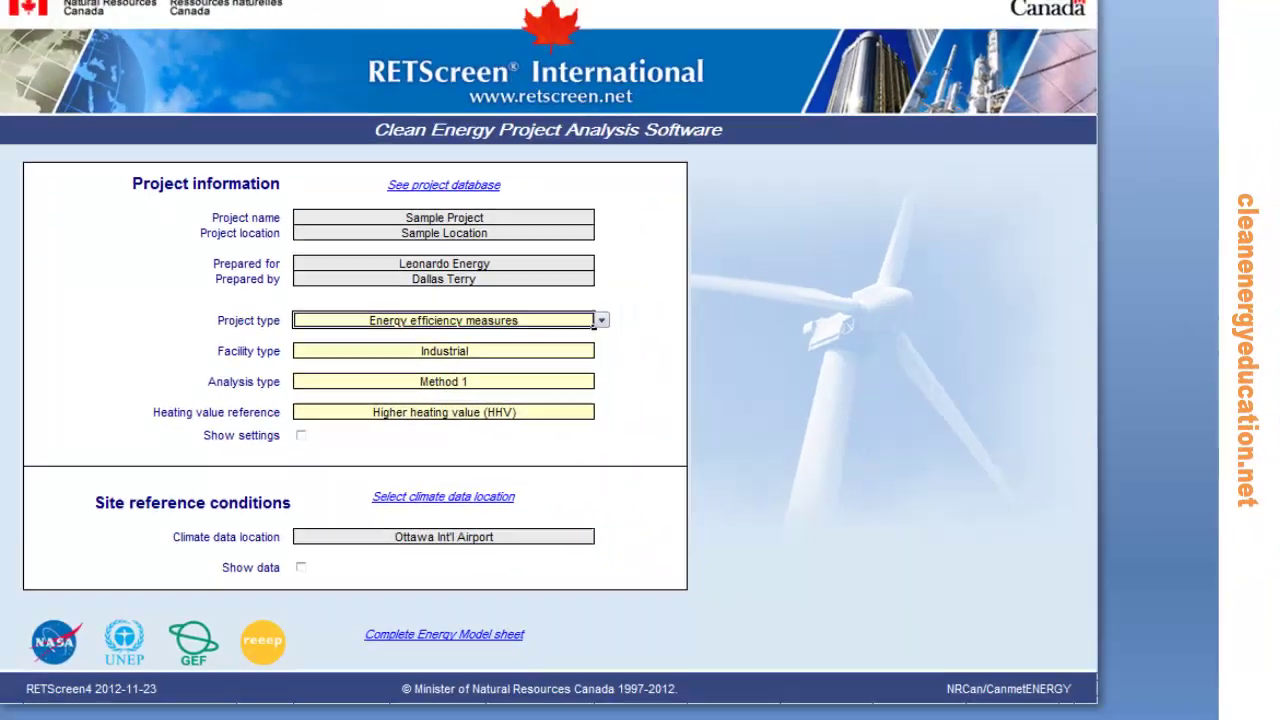
click(178, 686)
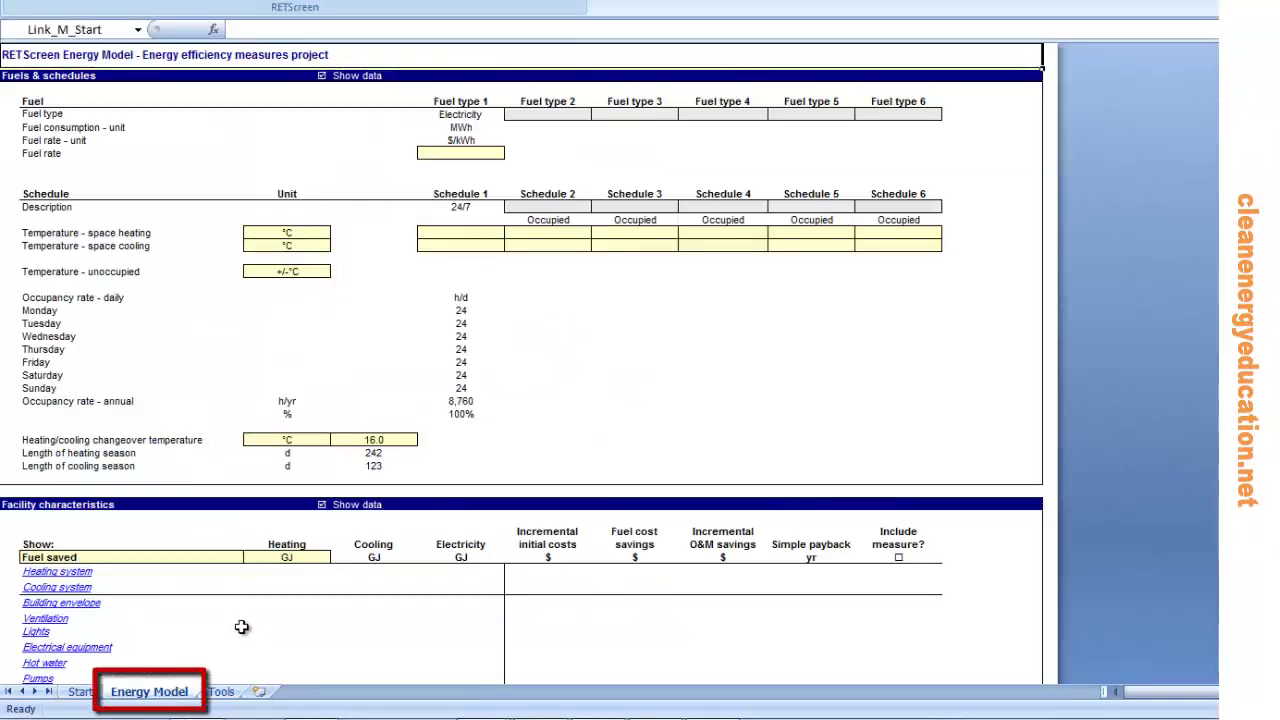
scroll(240, 610, down, 2)
scroll(239, 608, down, 4)
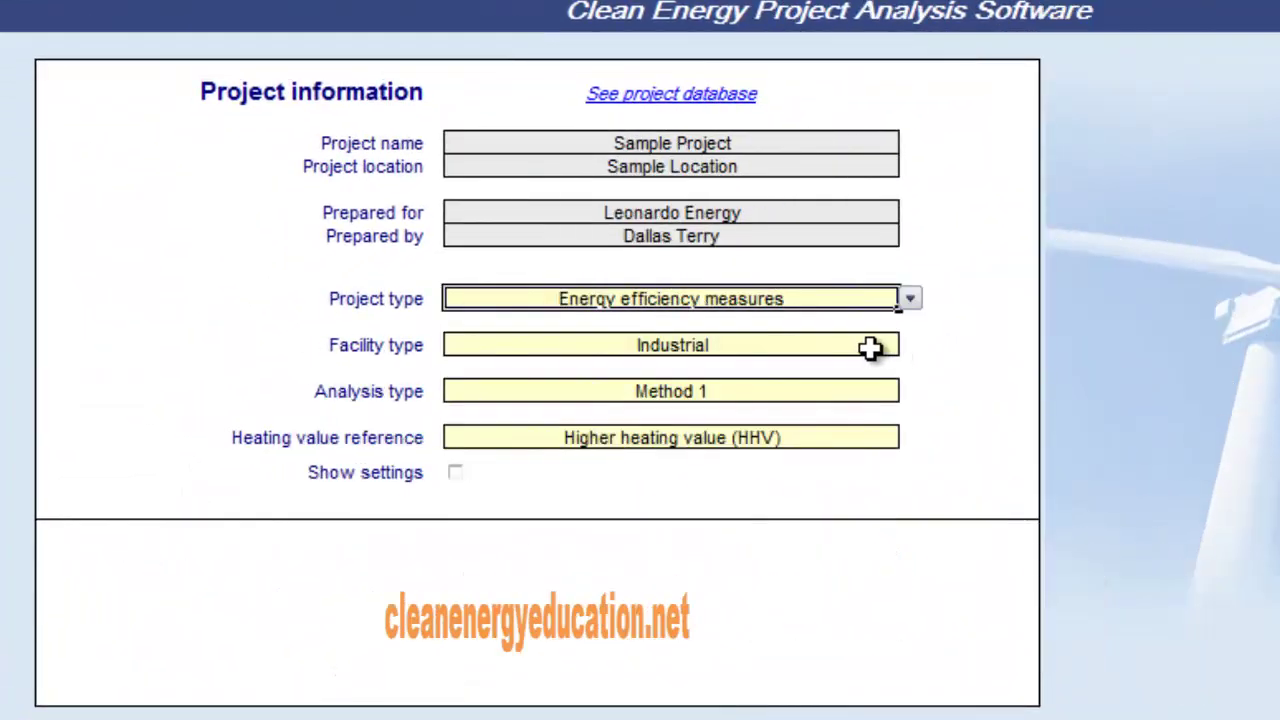
click(870, 344)
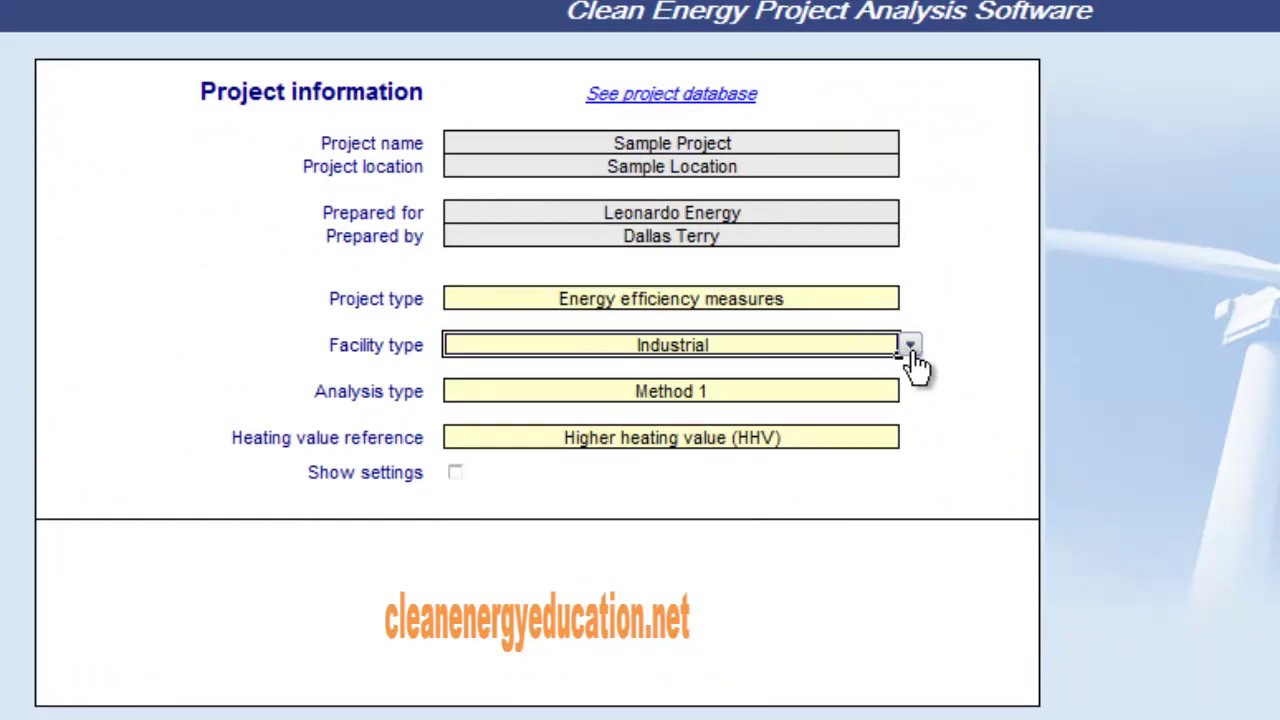
click(911, 350)
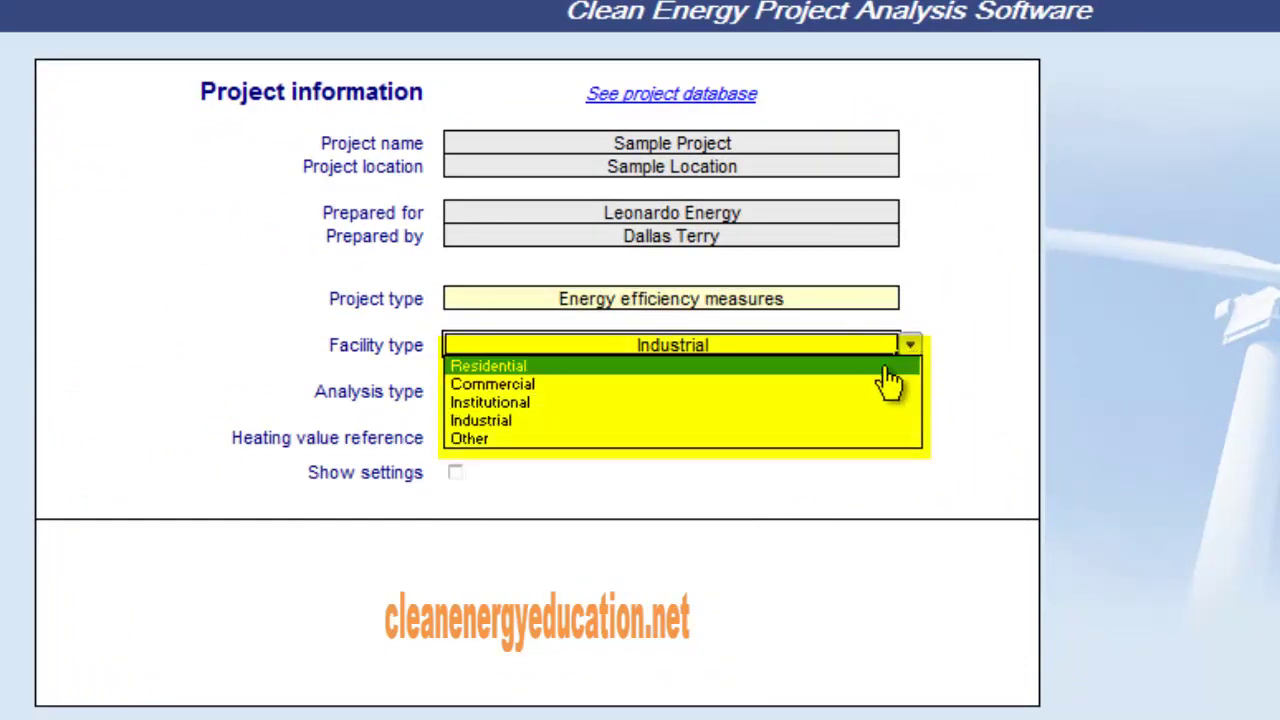
click(895, 437)
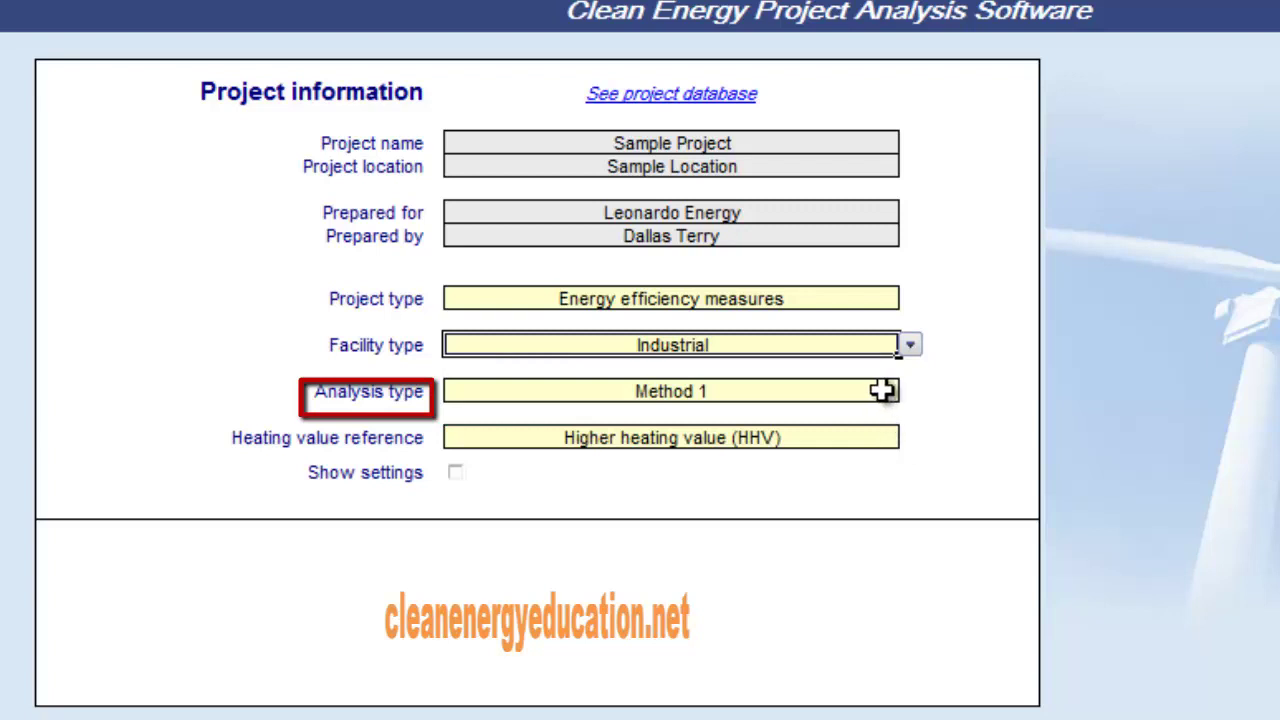
click(883, 392)
click(909, 393)
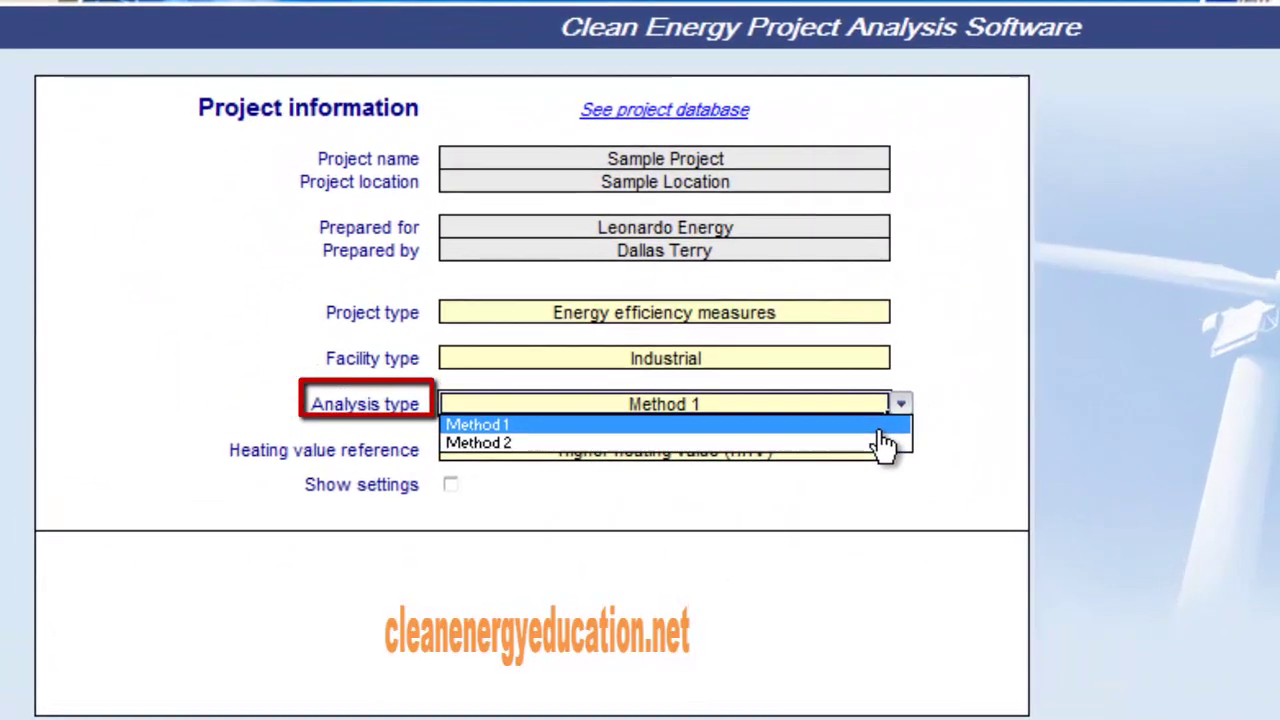
click(884, 425)
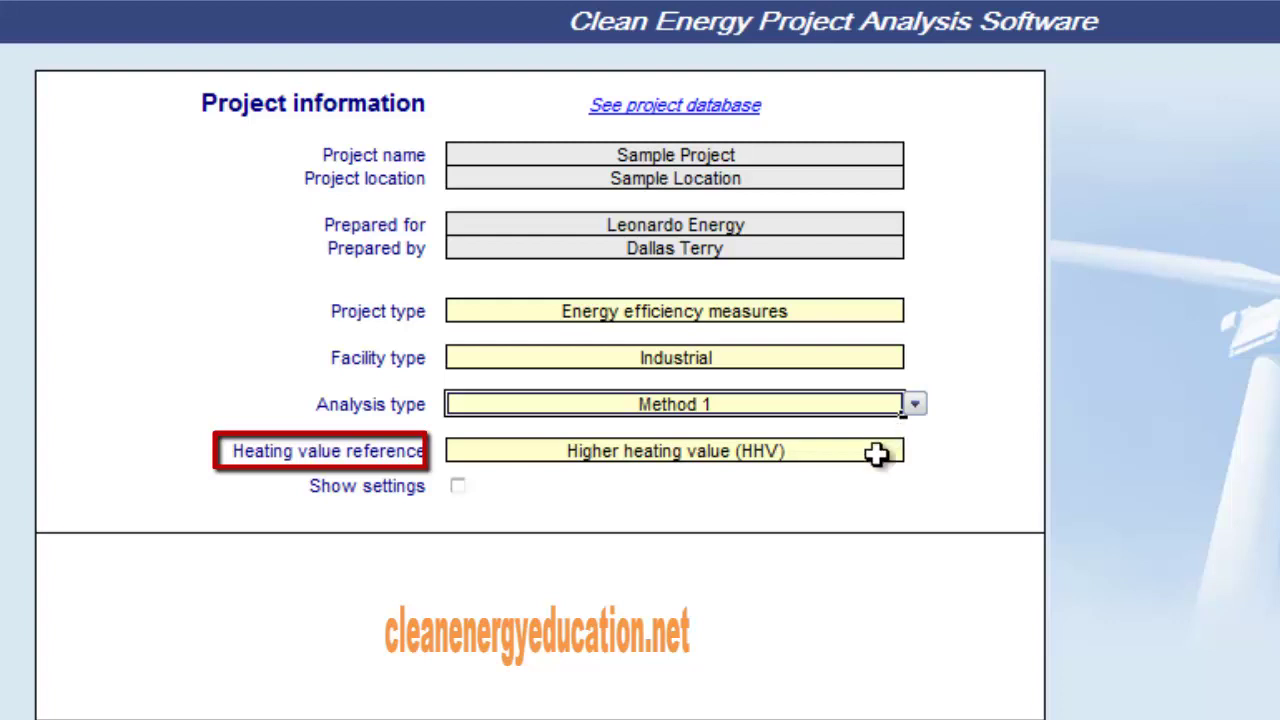
Step: List the HHV and LHV choices for the Heating value reference cell
click(876, 454)
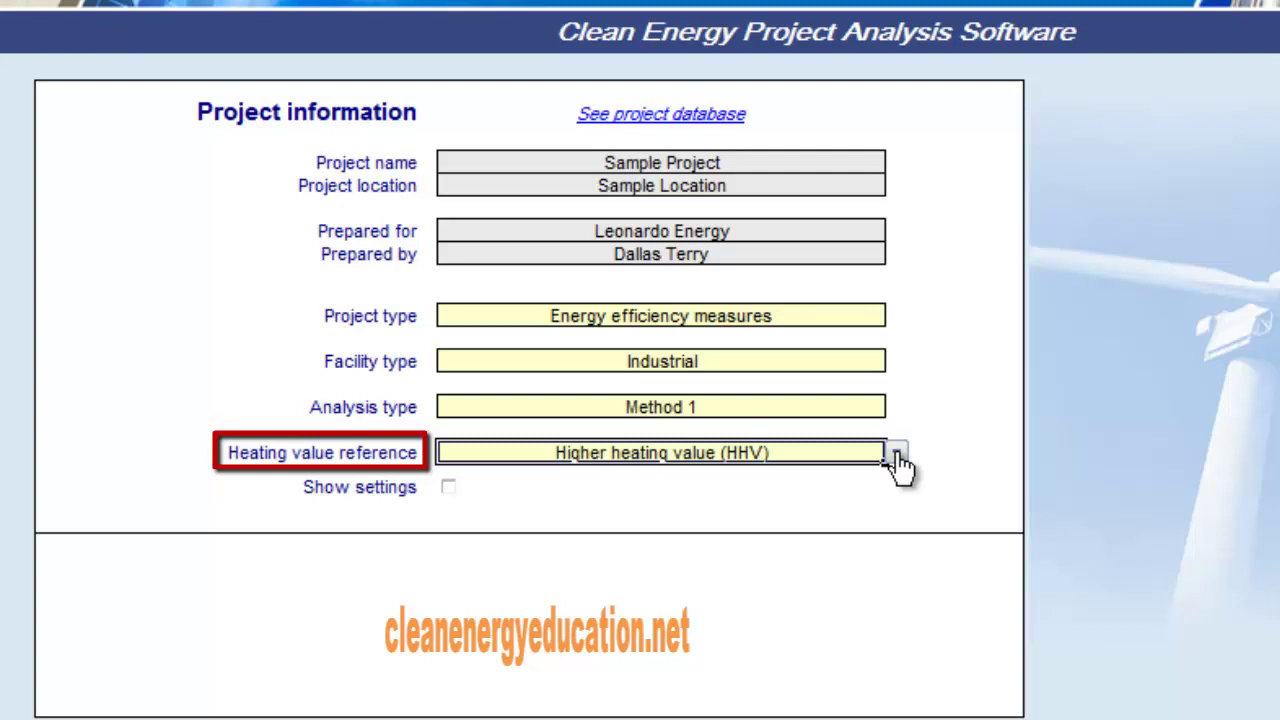
click(896, 456)
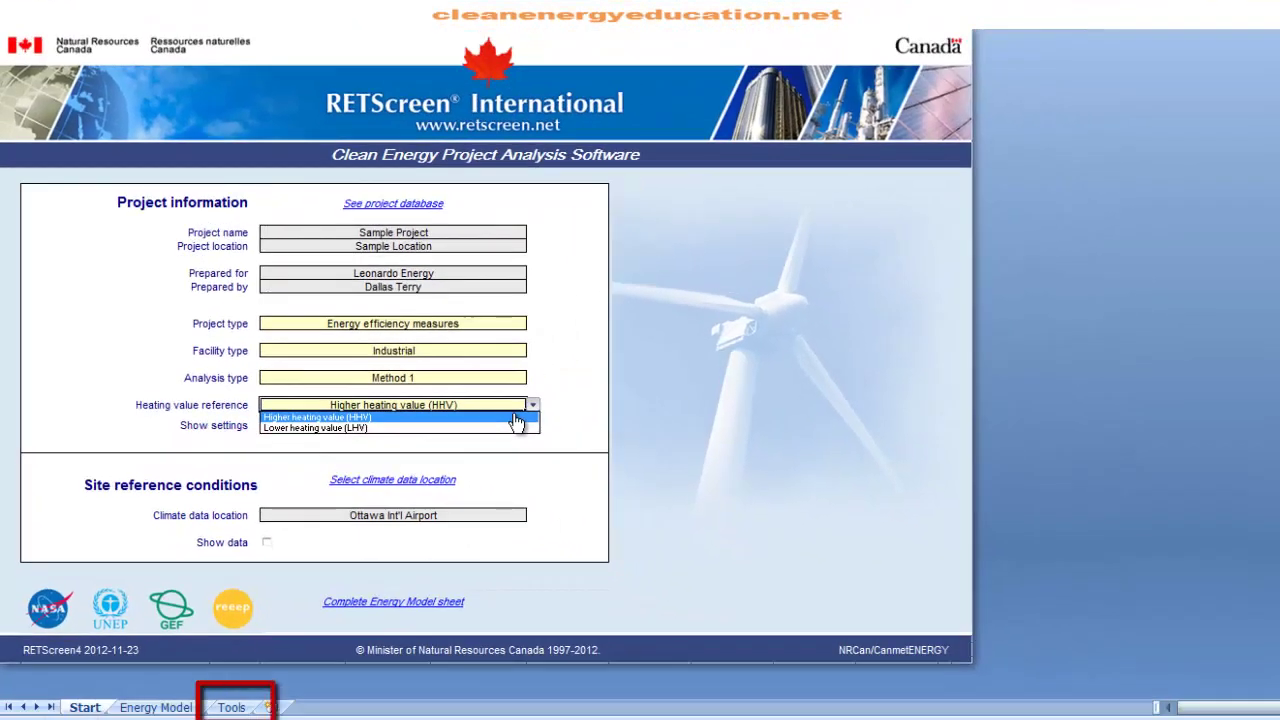
Step: Keep HHV after previewing the Tools sheet's Heating value & fuel rate calculator, then return to Start
click(516, 418)
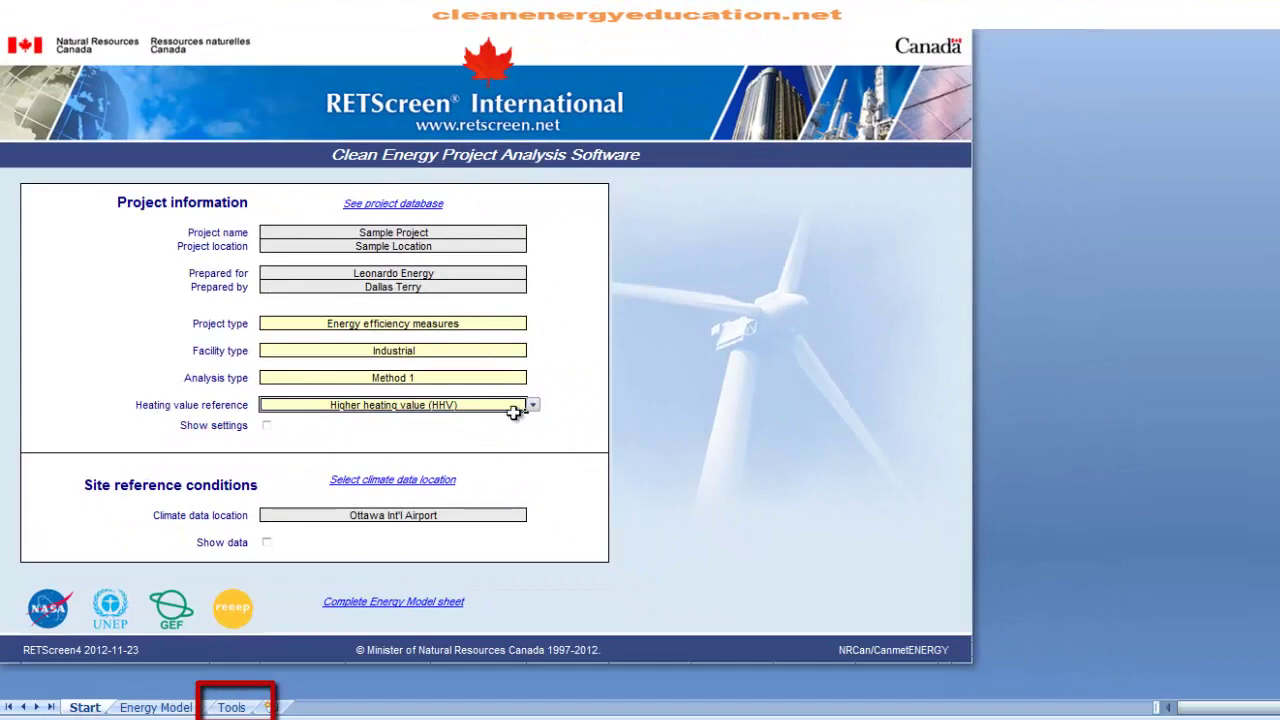
click(232, 707)
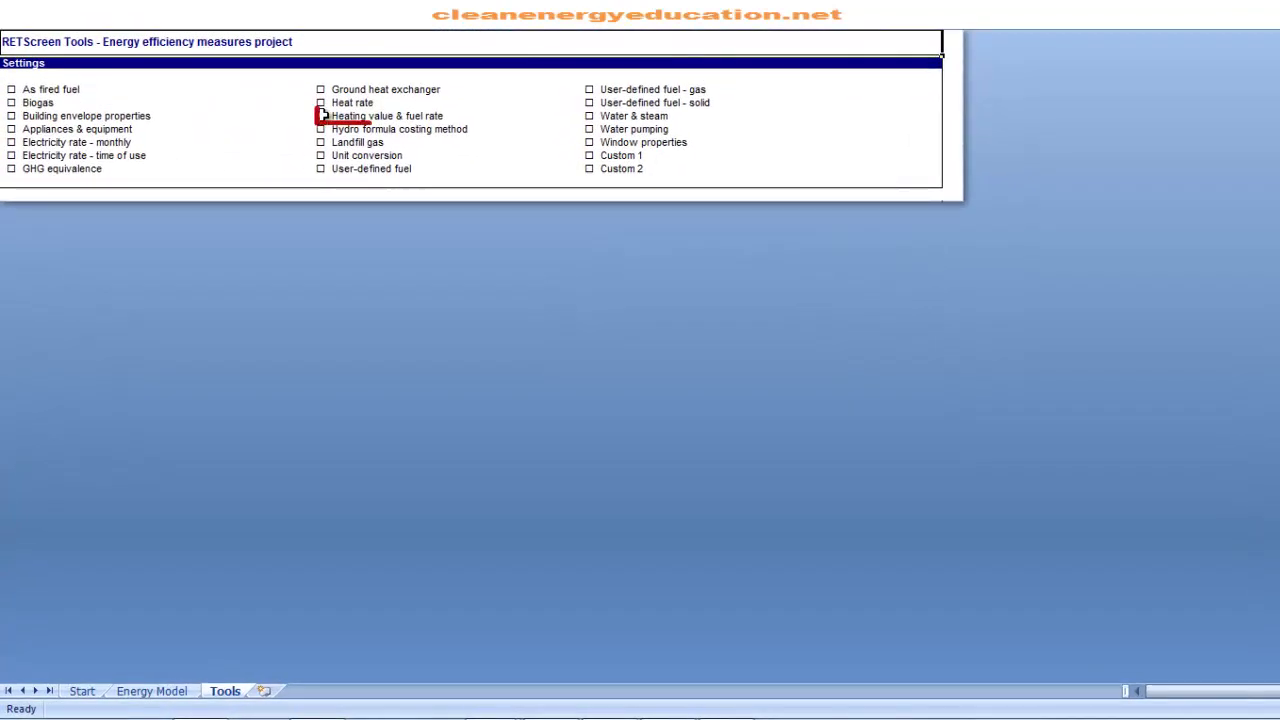
click(323, 116)
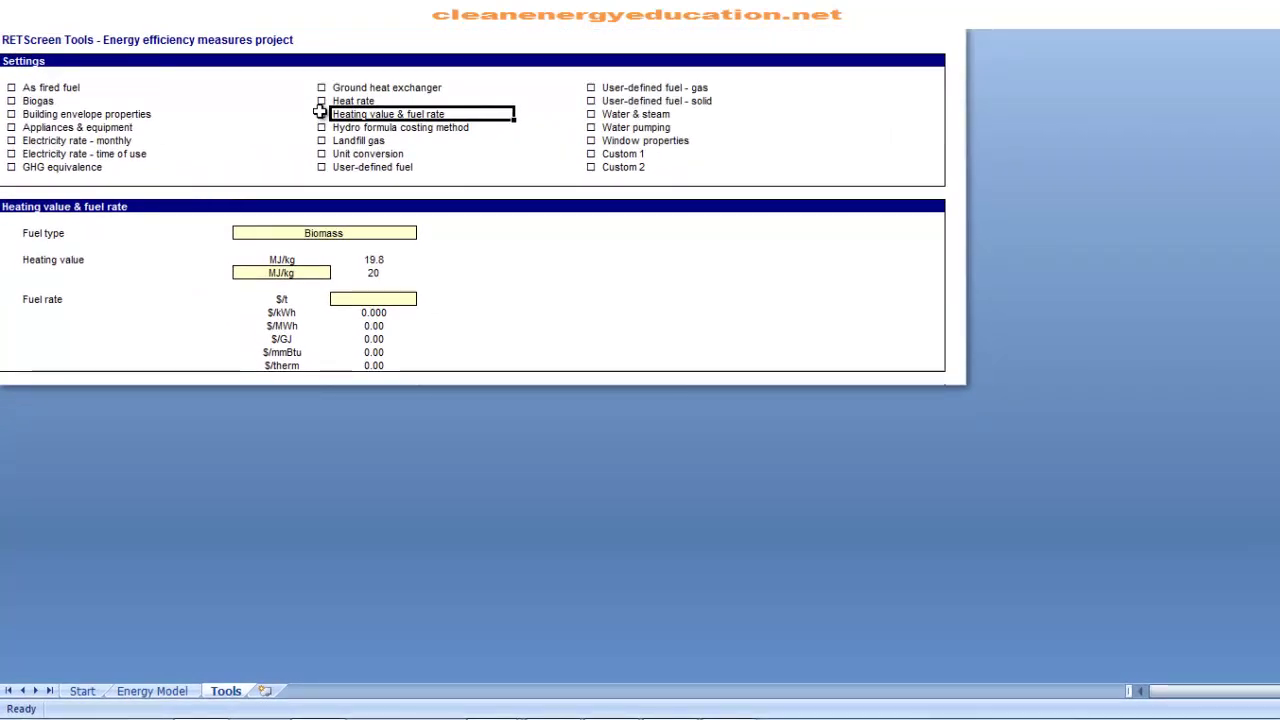
click(320, 113)
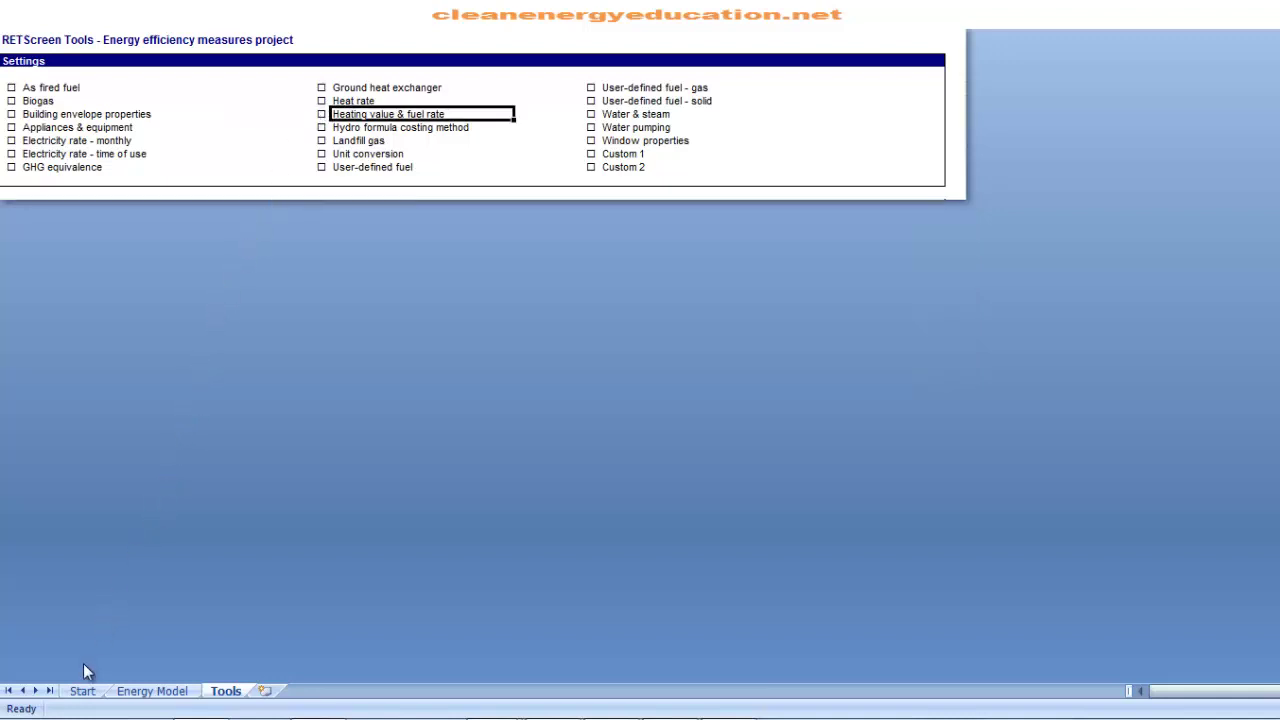
click(82, 691)
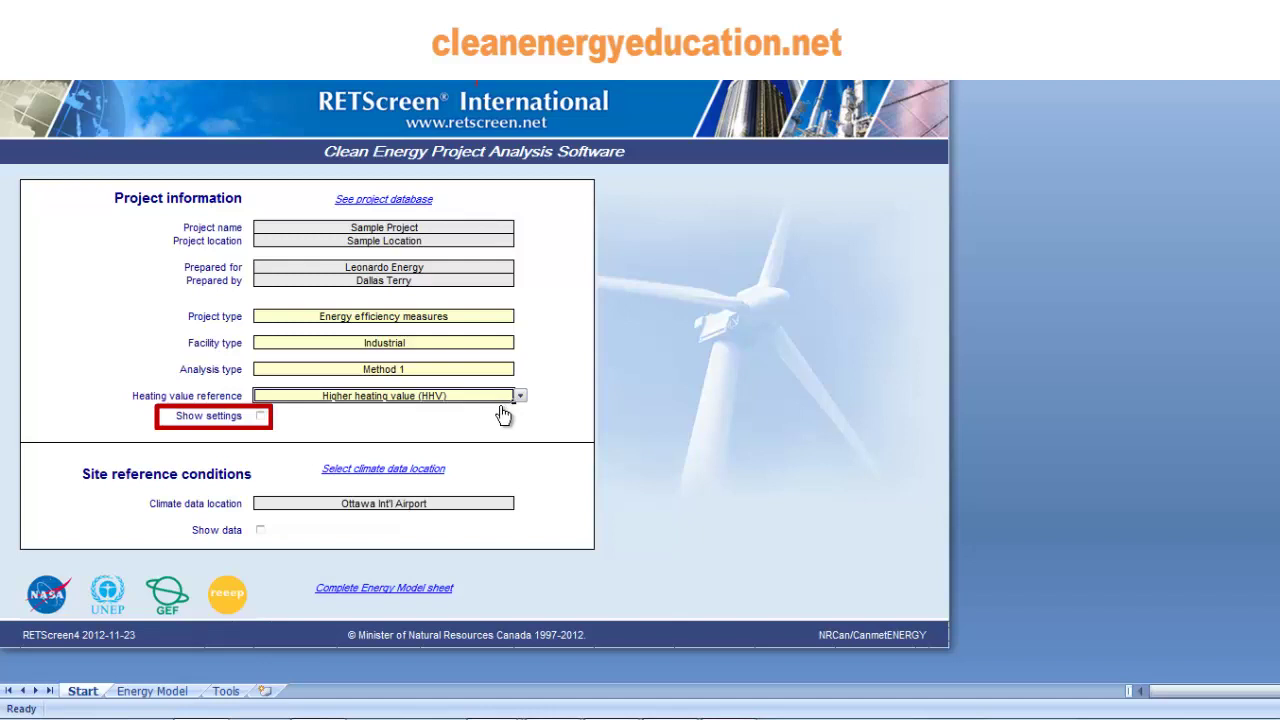
Step: Review the interface language list and keep English - Anglais
click(260, 416)
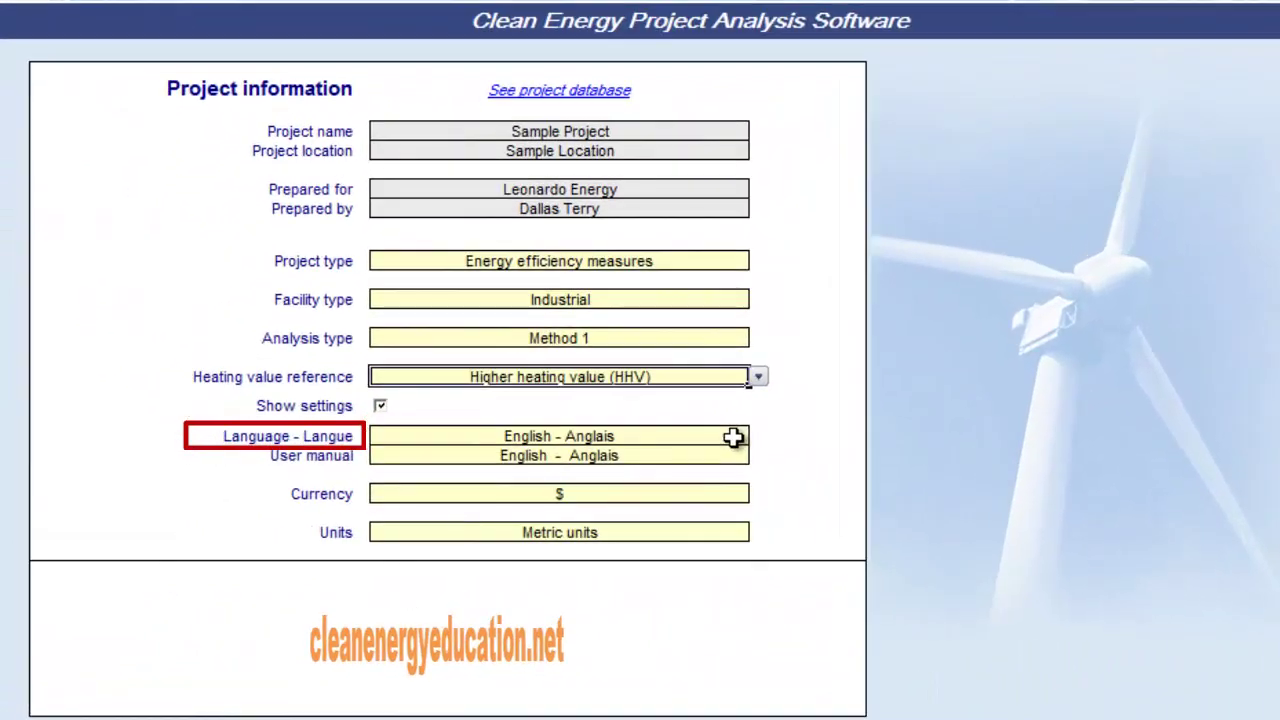
click(733, 437)
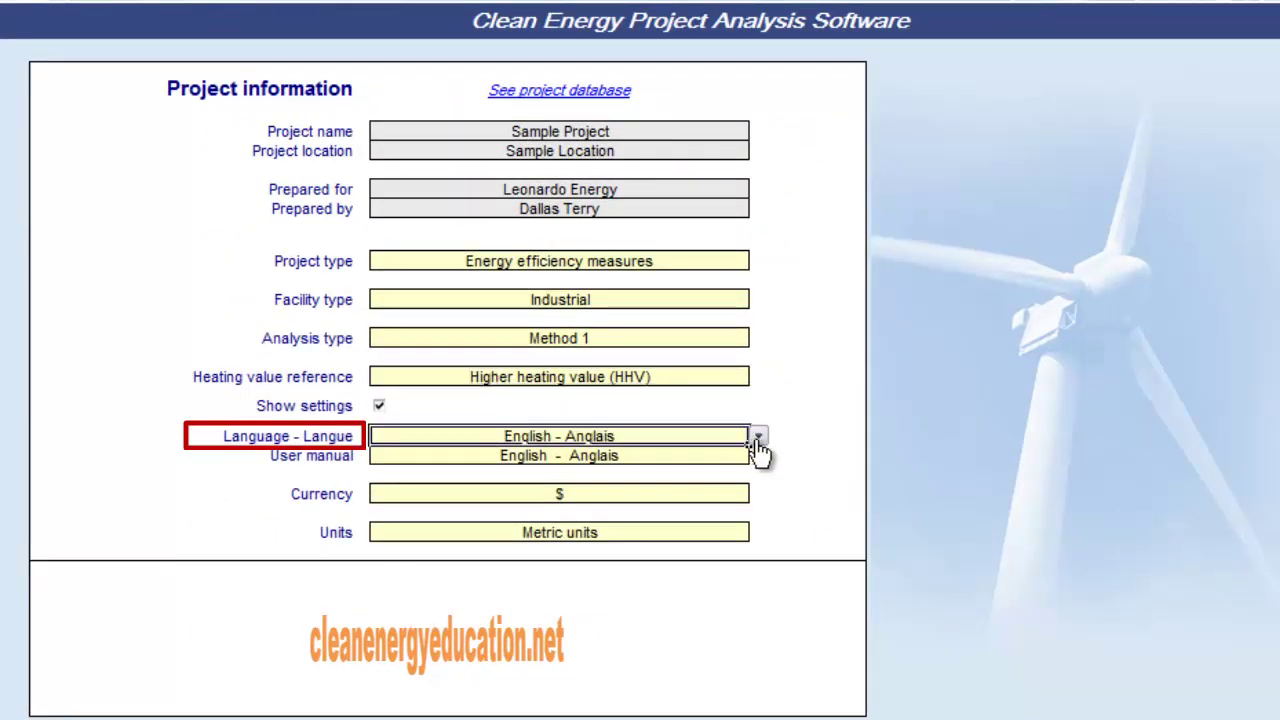
click(758, 438)
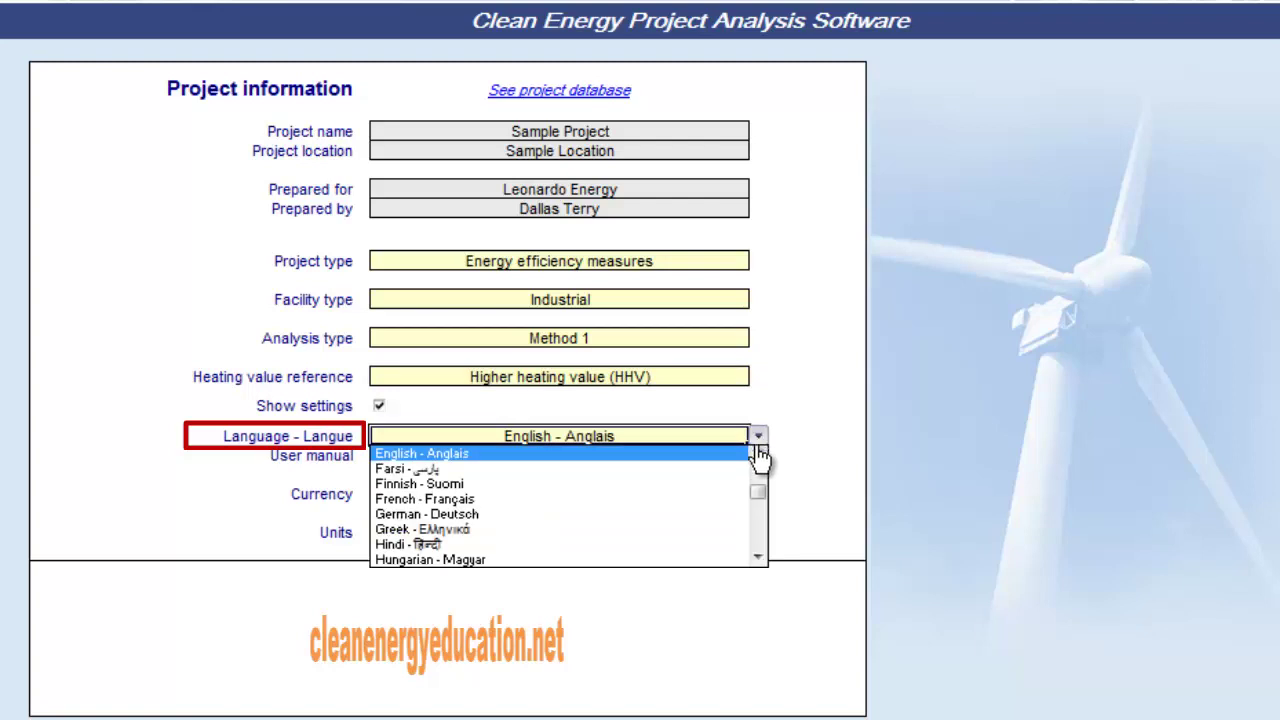
drag(760, 505, 760, 528)
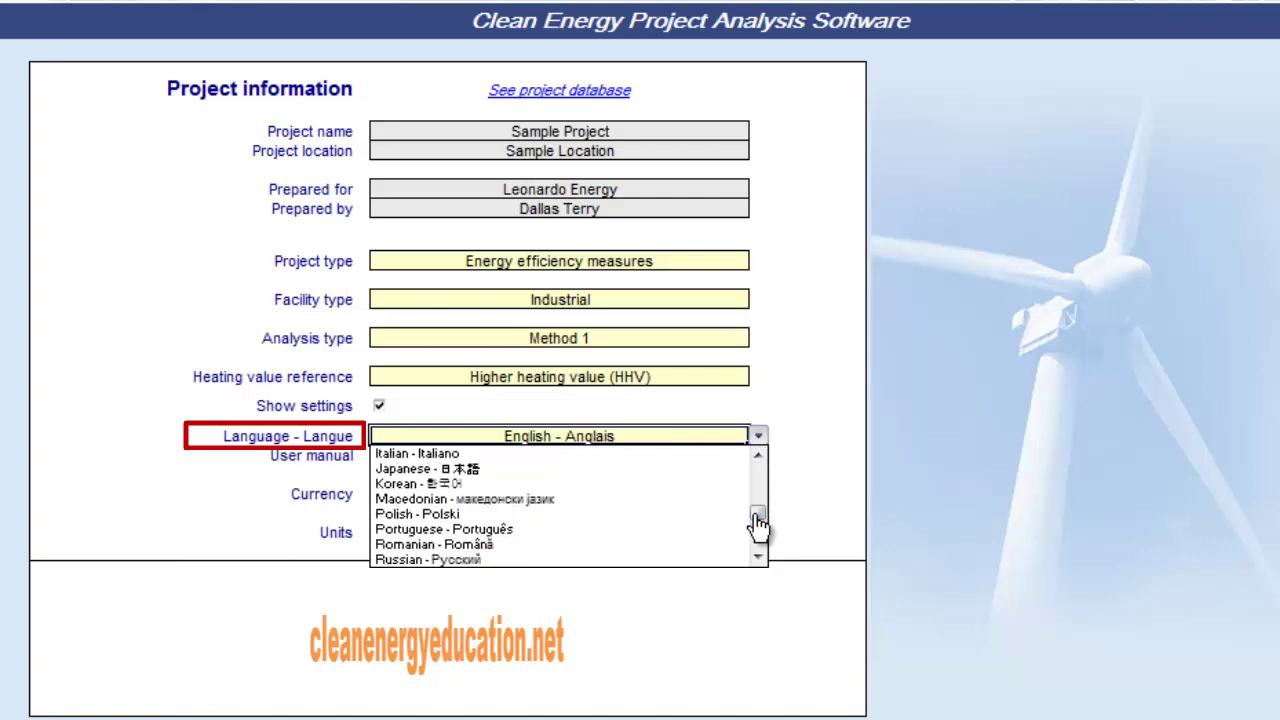
click(758, 457)
drag(758, 513, 763, 455)
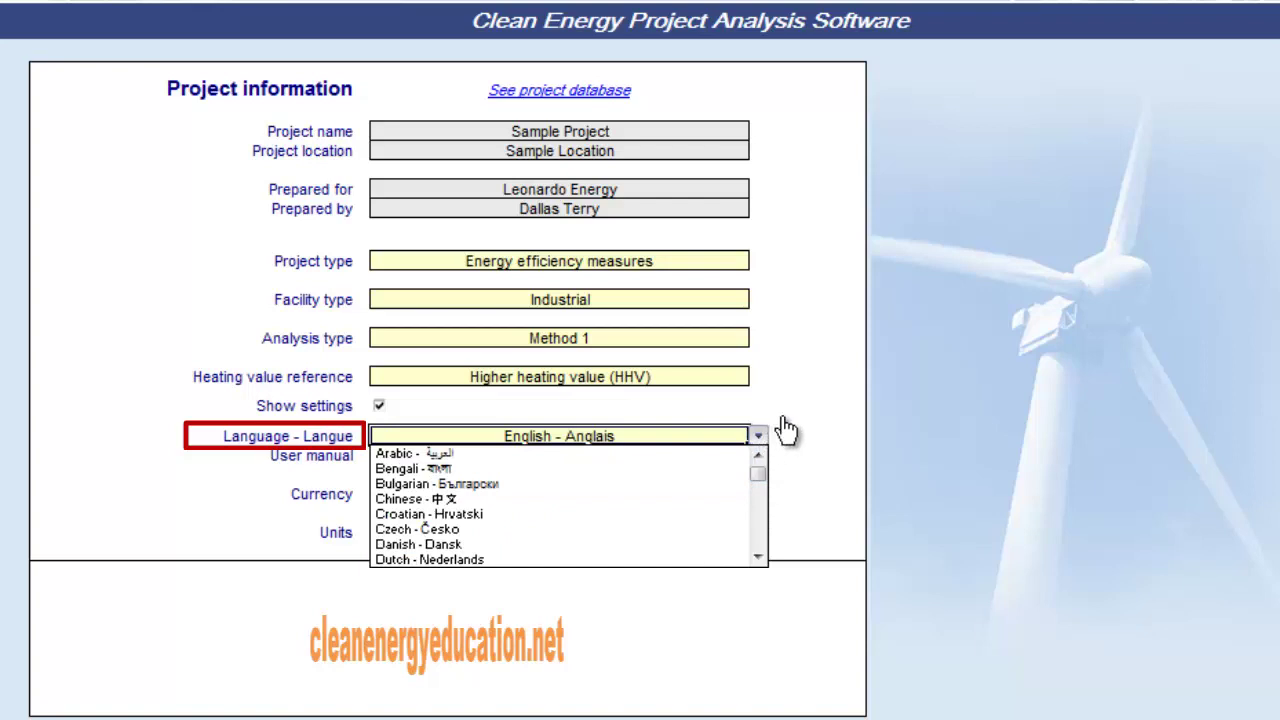
click(781, 415)
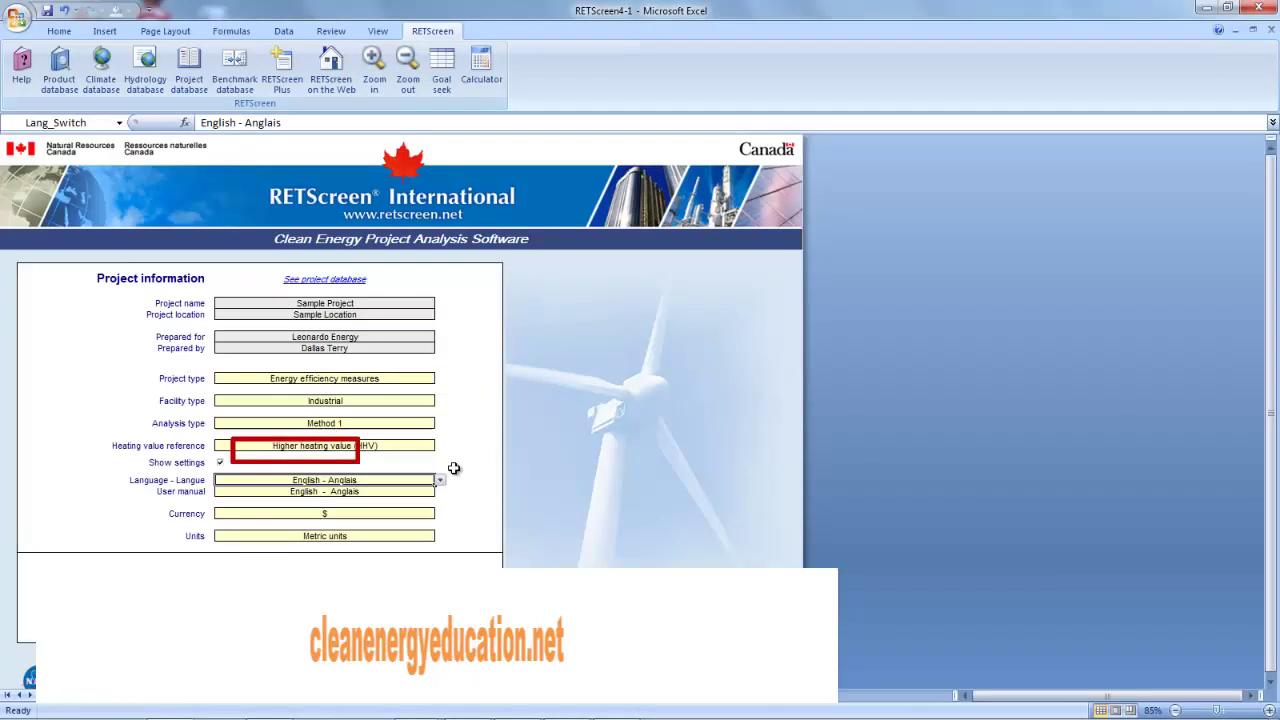
Step: List the User manual language options, English - Anglais and French - Français
click(748, 457)
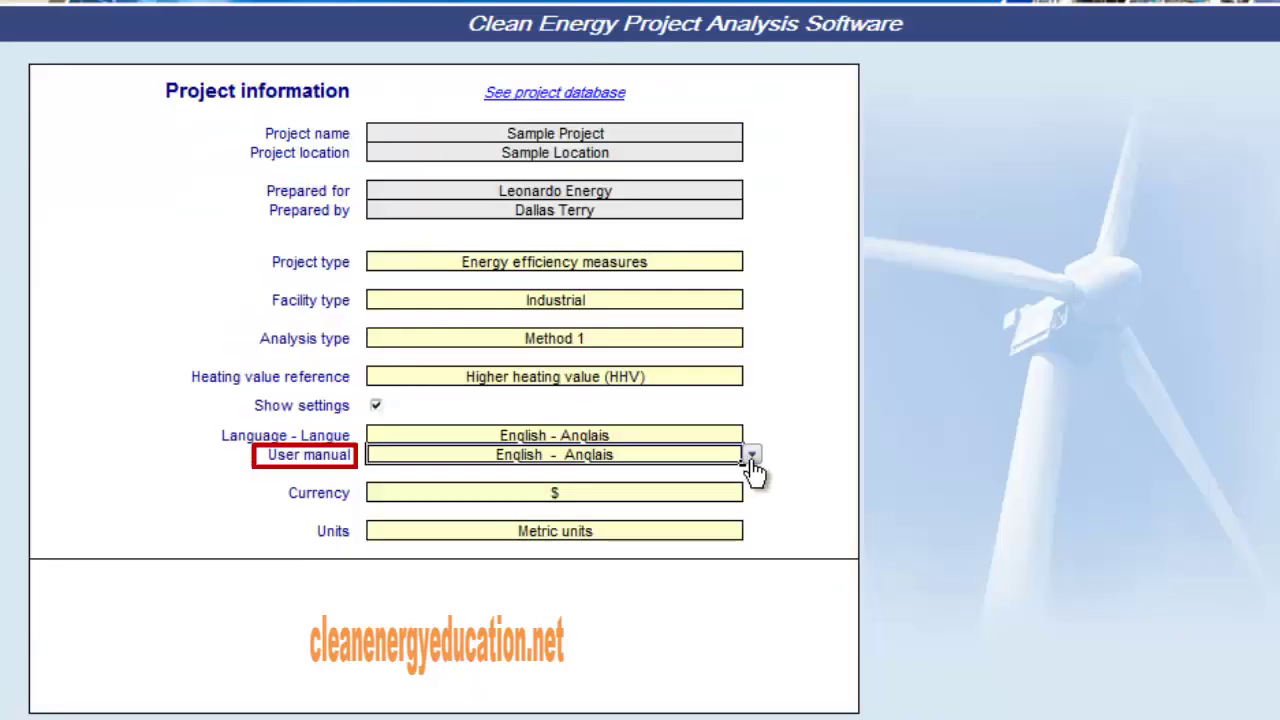
click(751, 456)
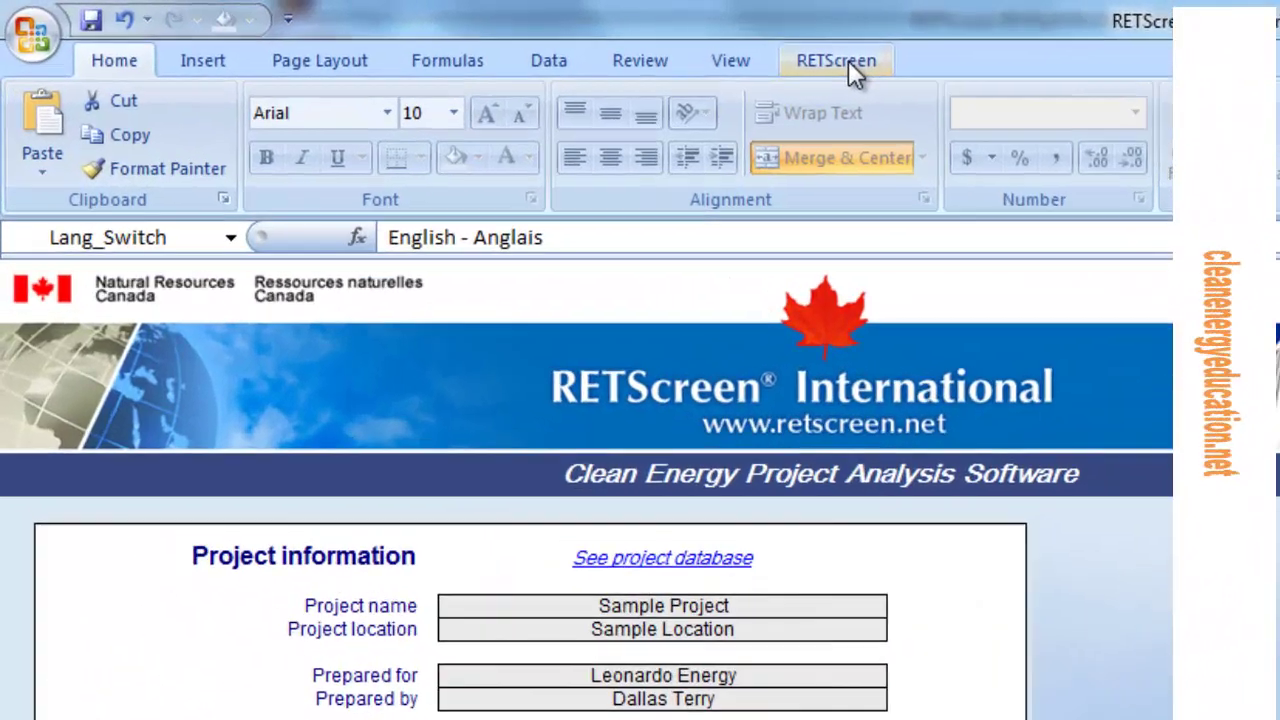
click(438, 32)
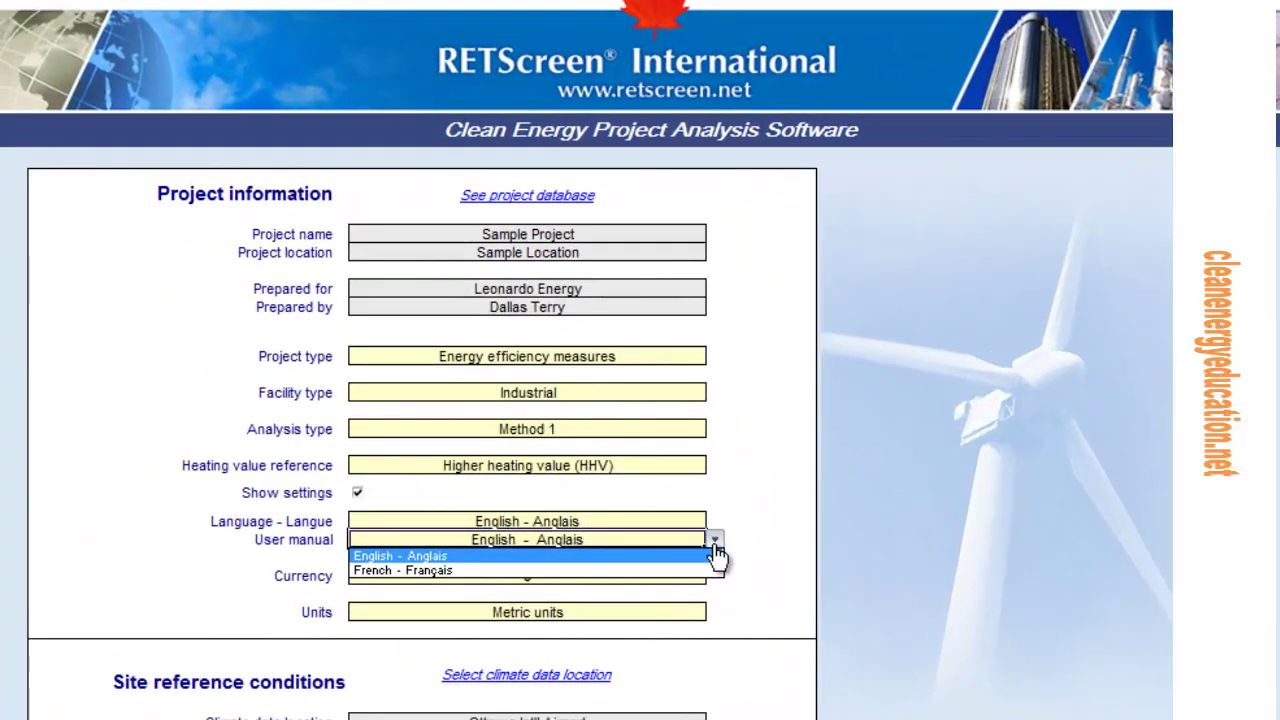
Step: Keep English - Anglais as the user manual language after glancing at the Product database
click(714, 555)
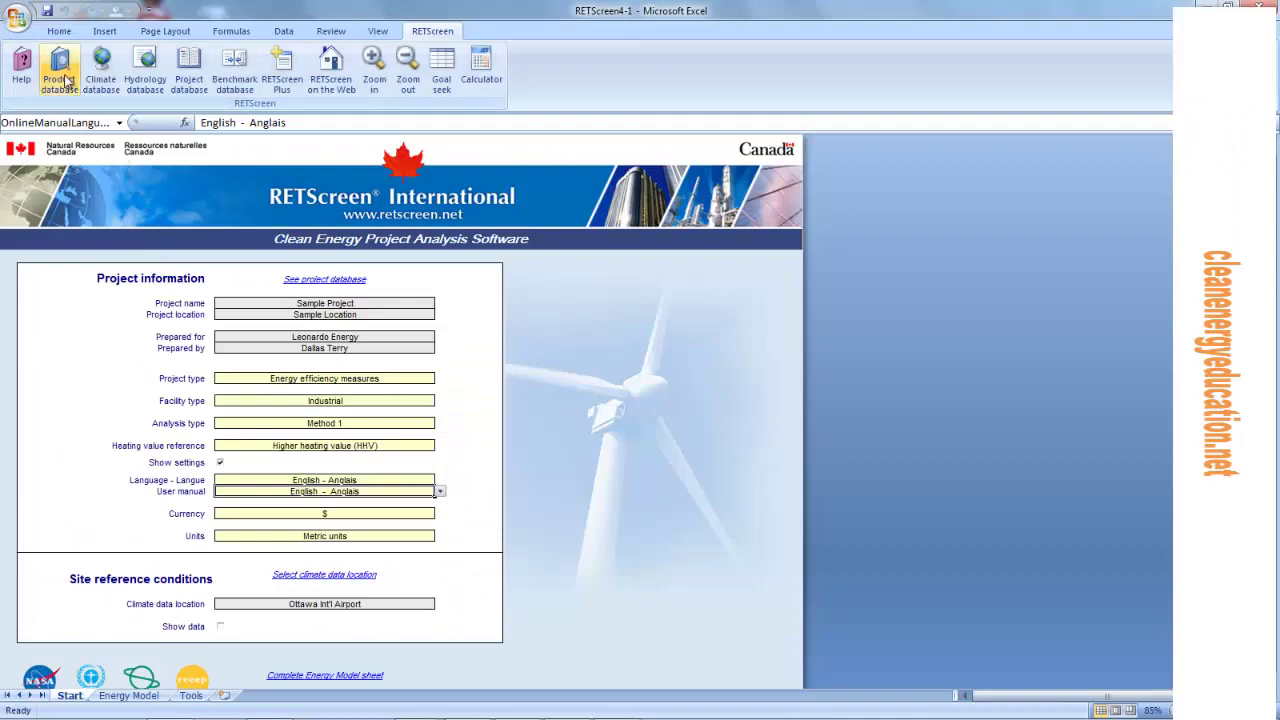
click(65, 80)
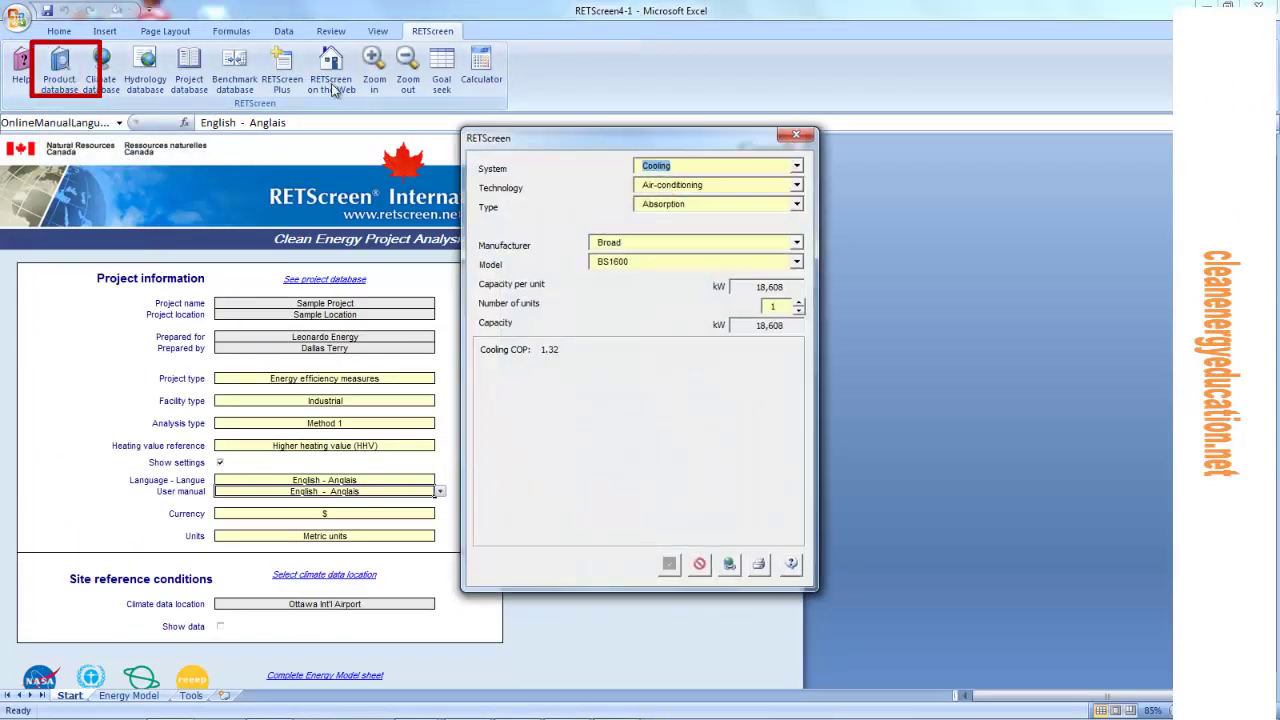
click(796, 135)
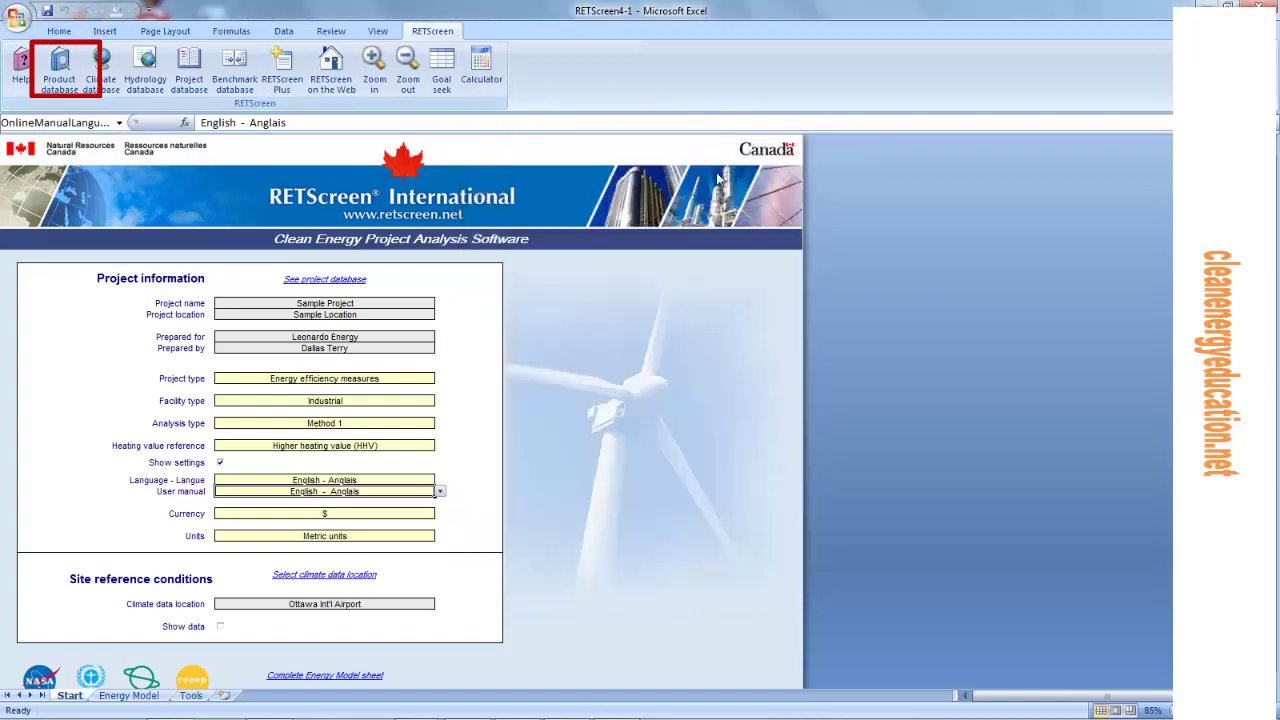
click(440, 491)
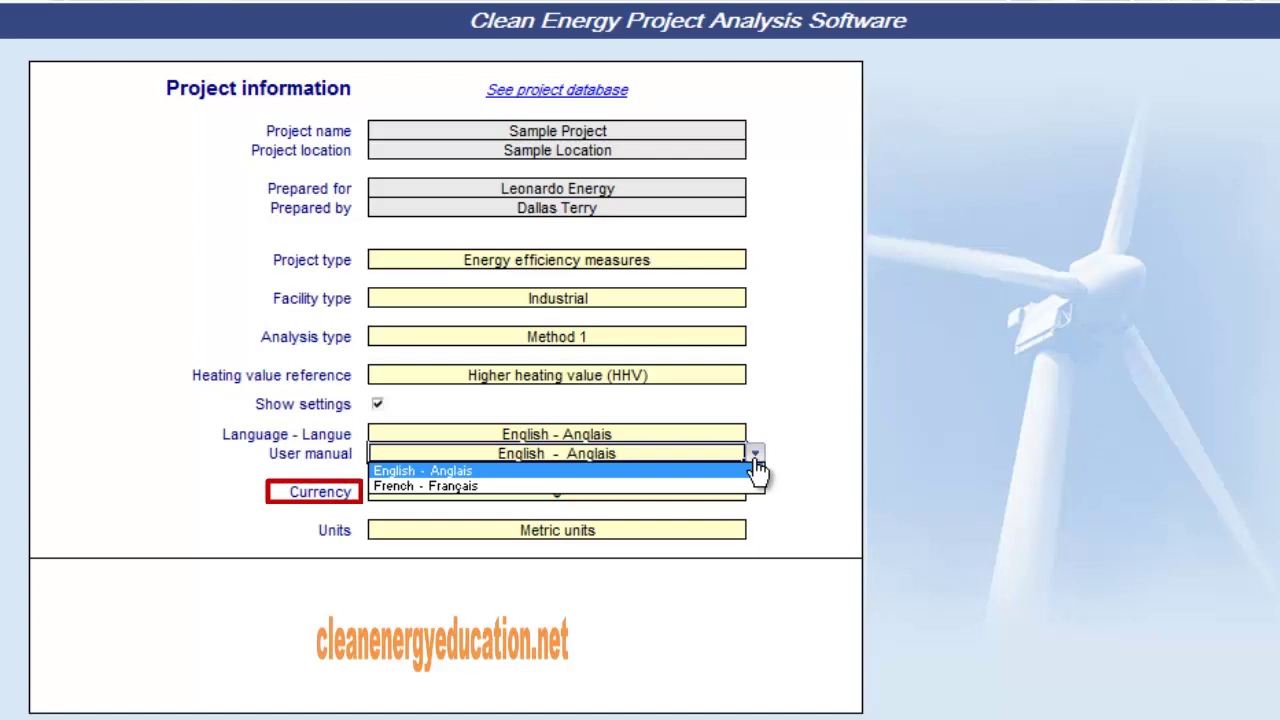
click(736, 472)
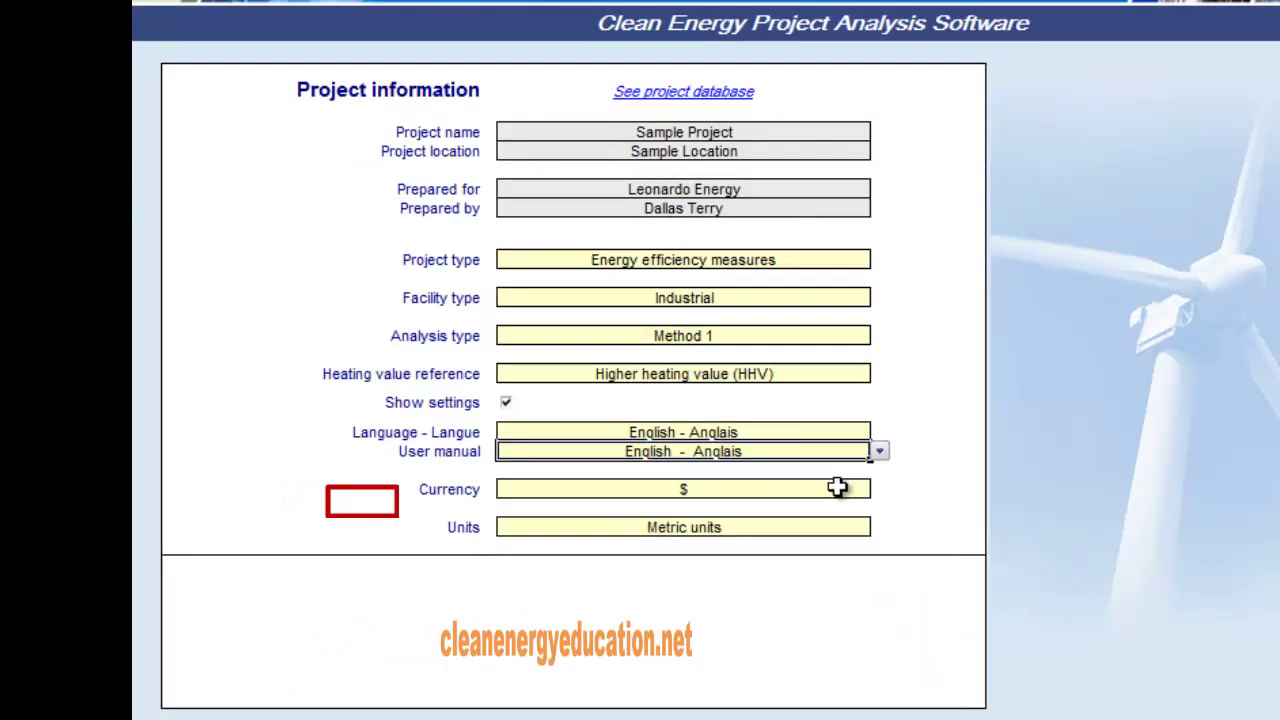
Step: Review the currency list ($, Euro, £, ¥, Y, Rs) while keeping $, leaving it open
click(840, 492)
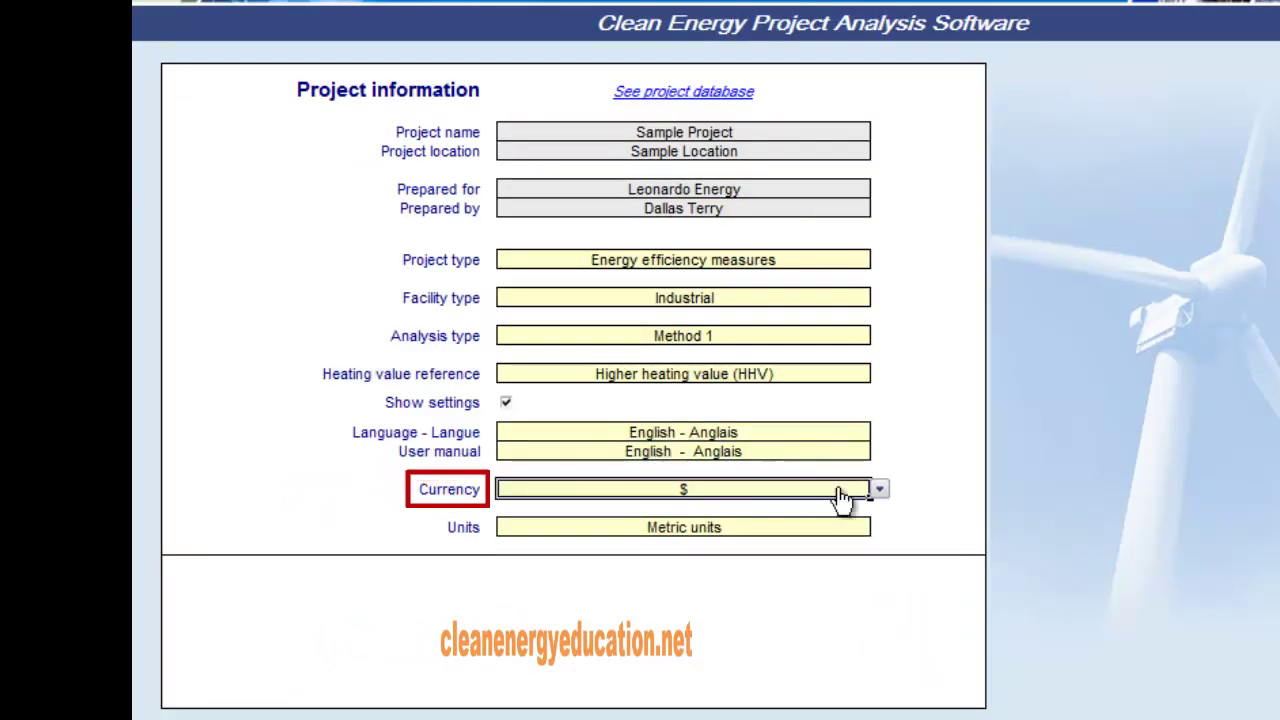
click(879, 491)
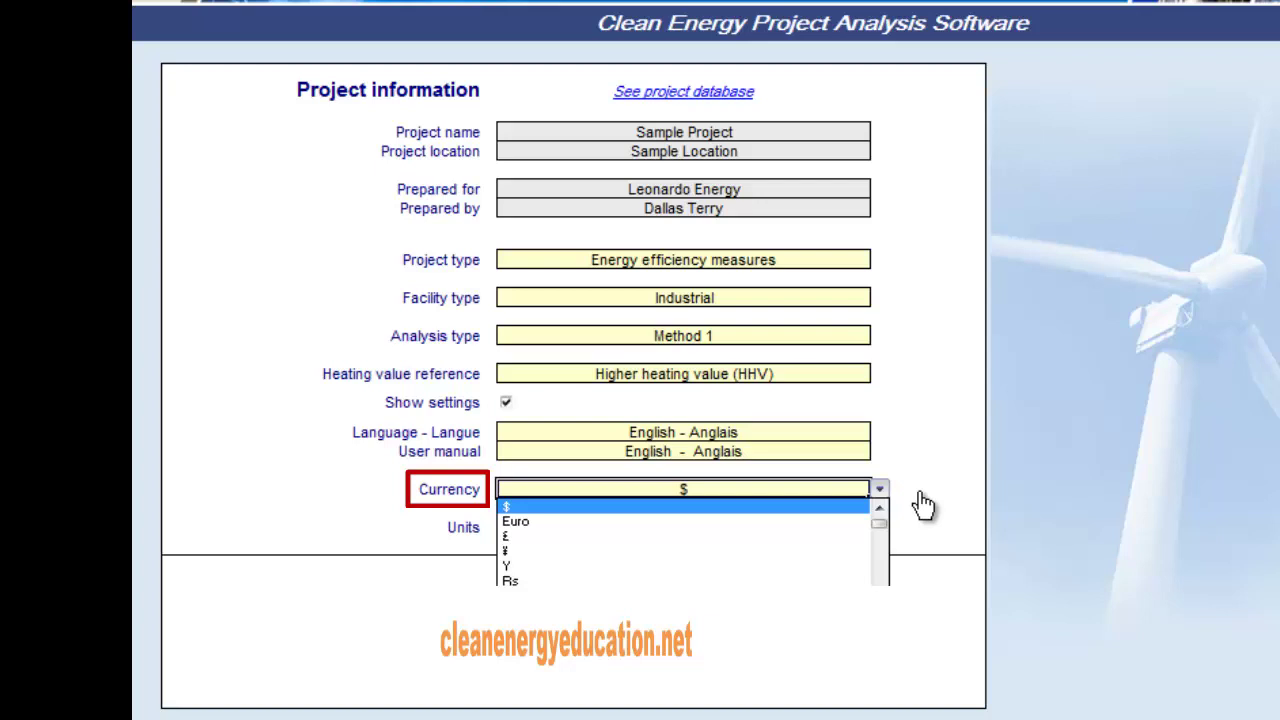
click(842, 504)
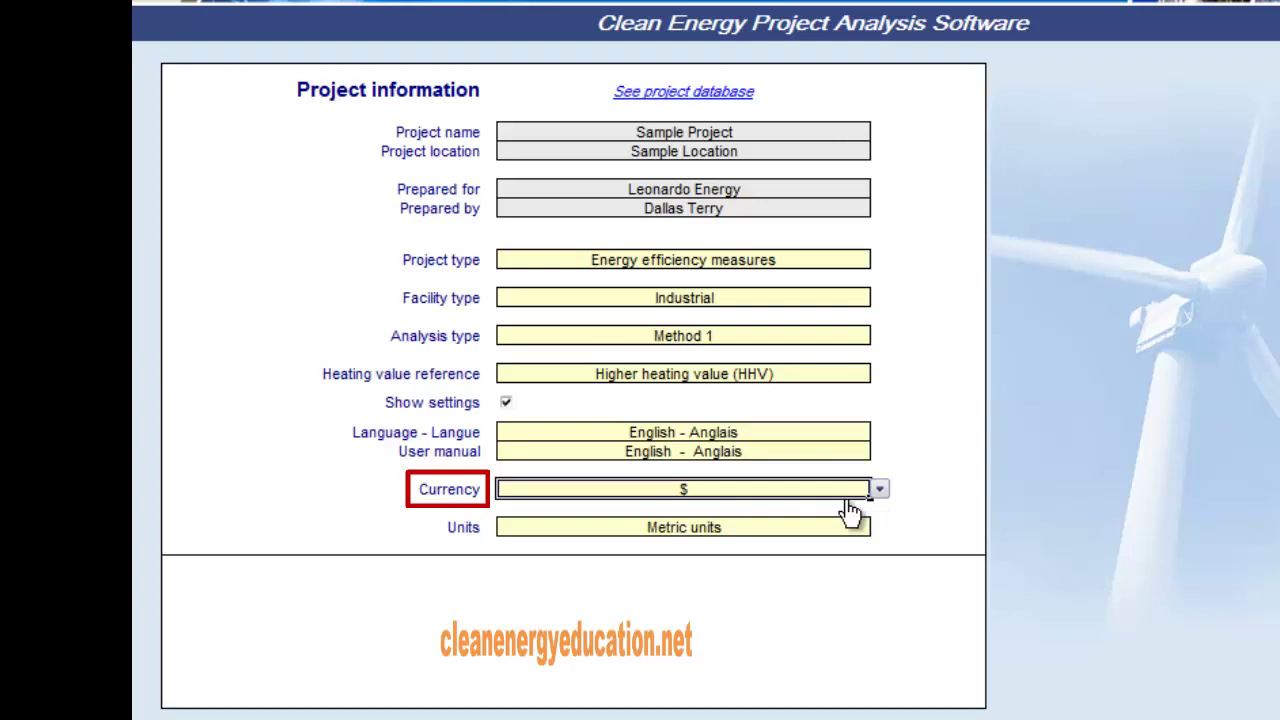
click(879, 489)
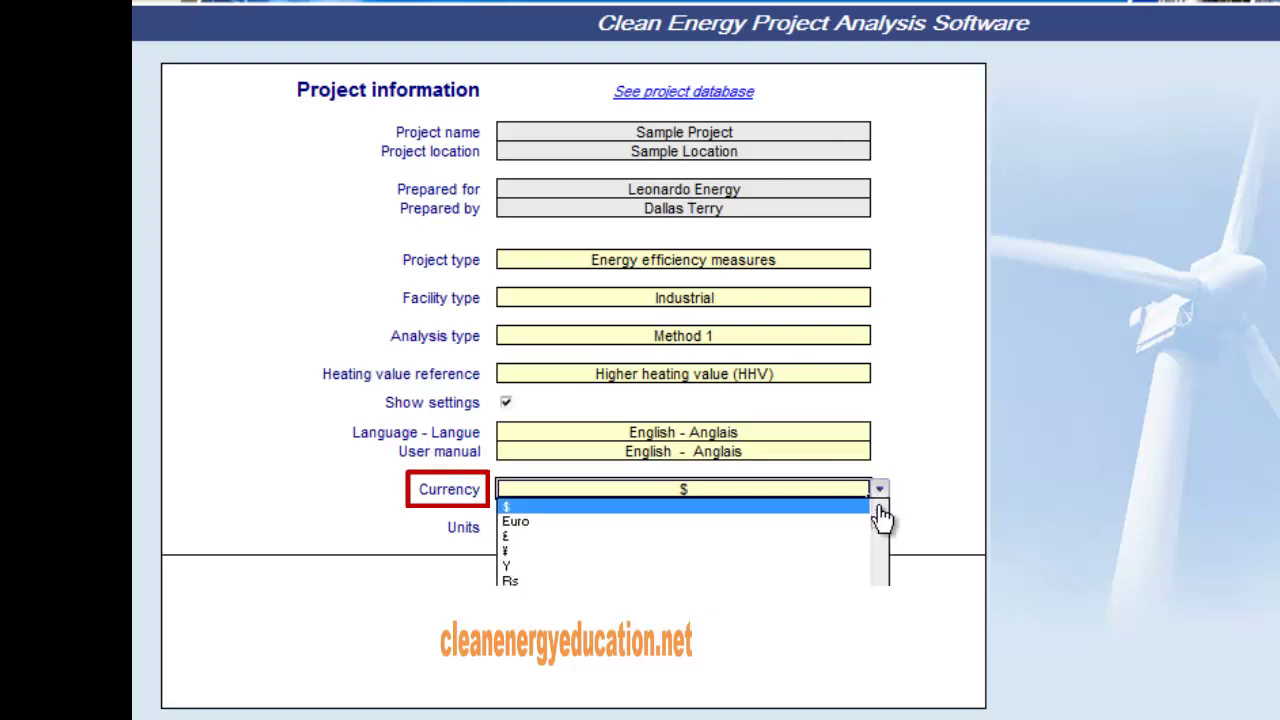
click(683, 506)
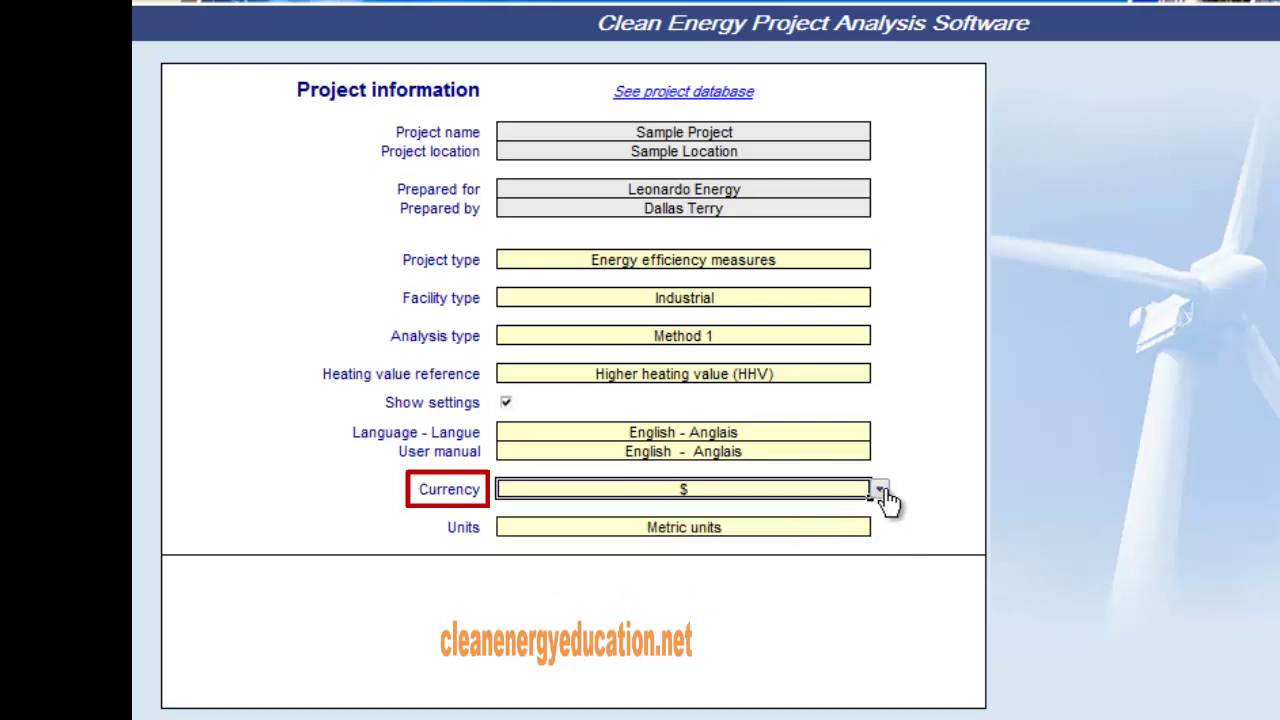
click(882, 490)
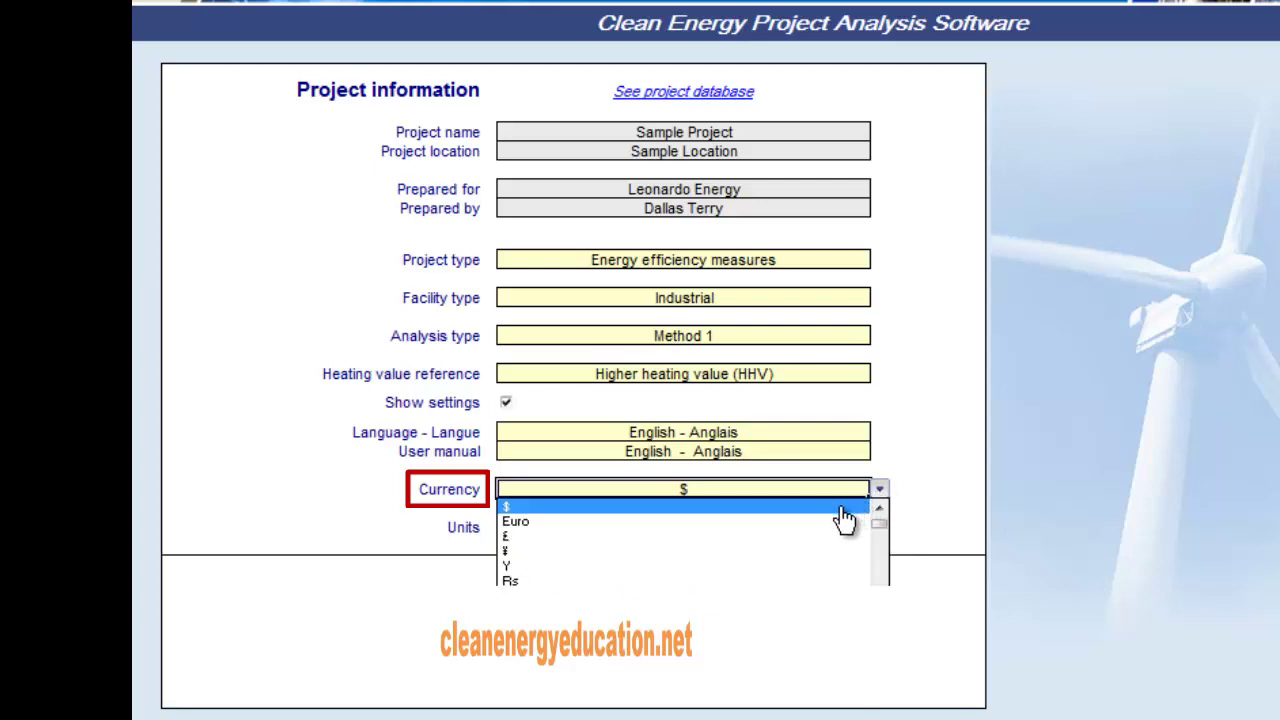
click(841, 508)
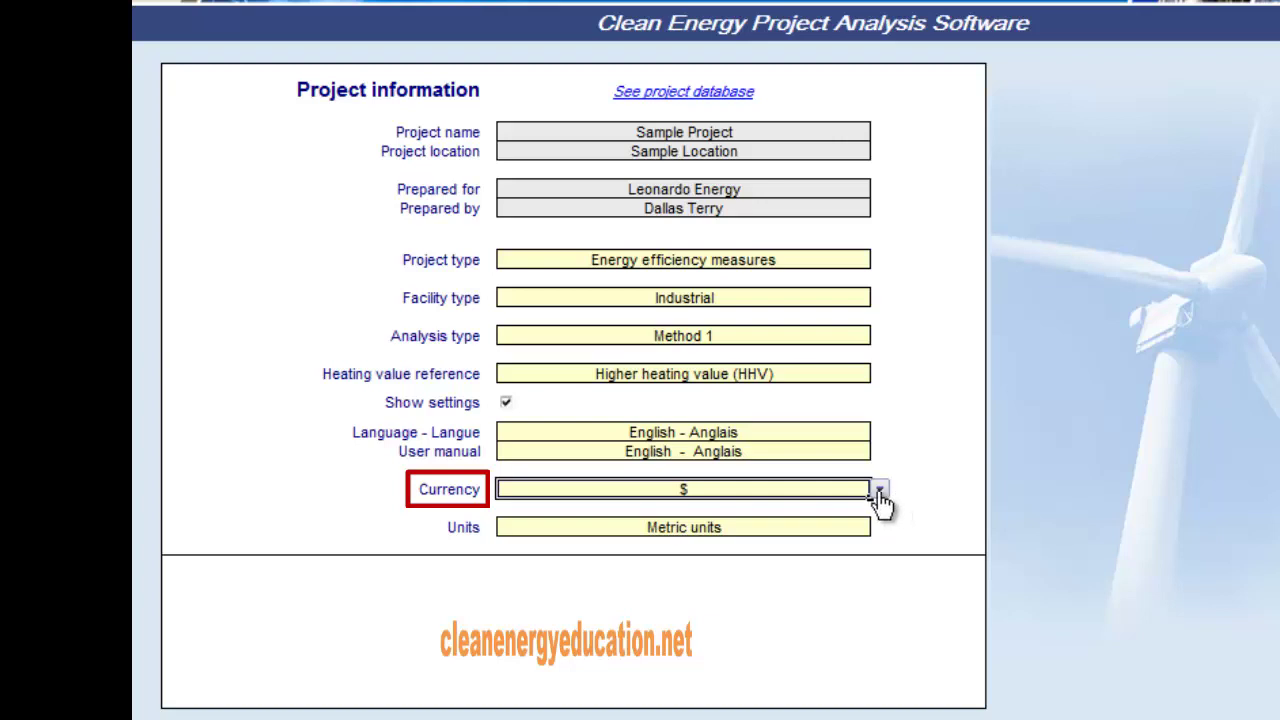
click(879, 491)
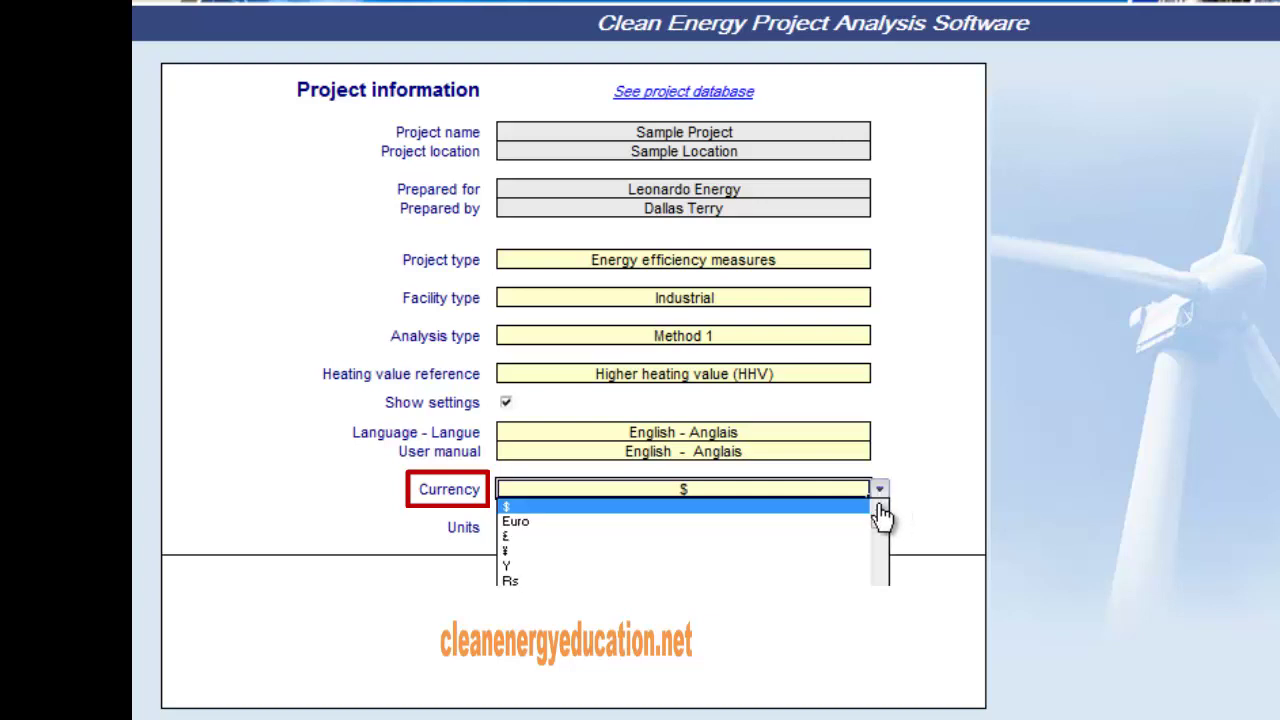
Step: Scroll to the top of the currency list and choose Afghanistan
scroll(879, 535, down, 2)
scroll(879, 535, down, 6)
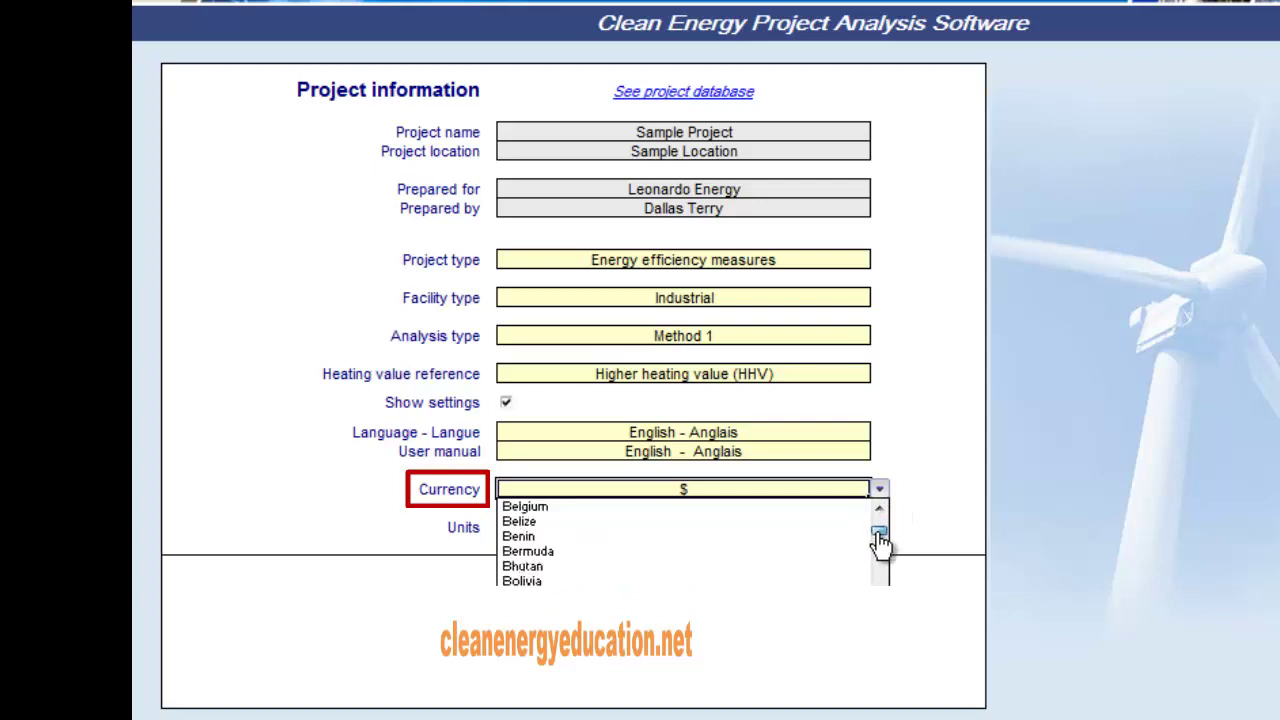
click(879, 508)
scroll(879, 515, up, 4)
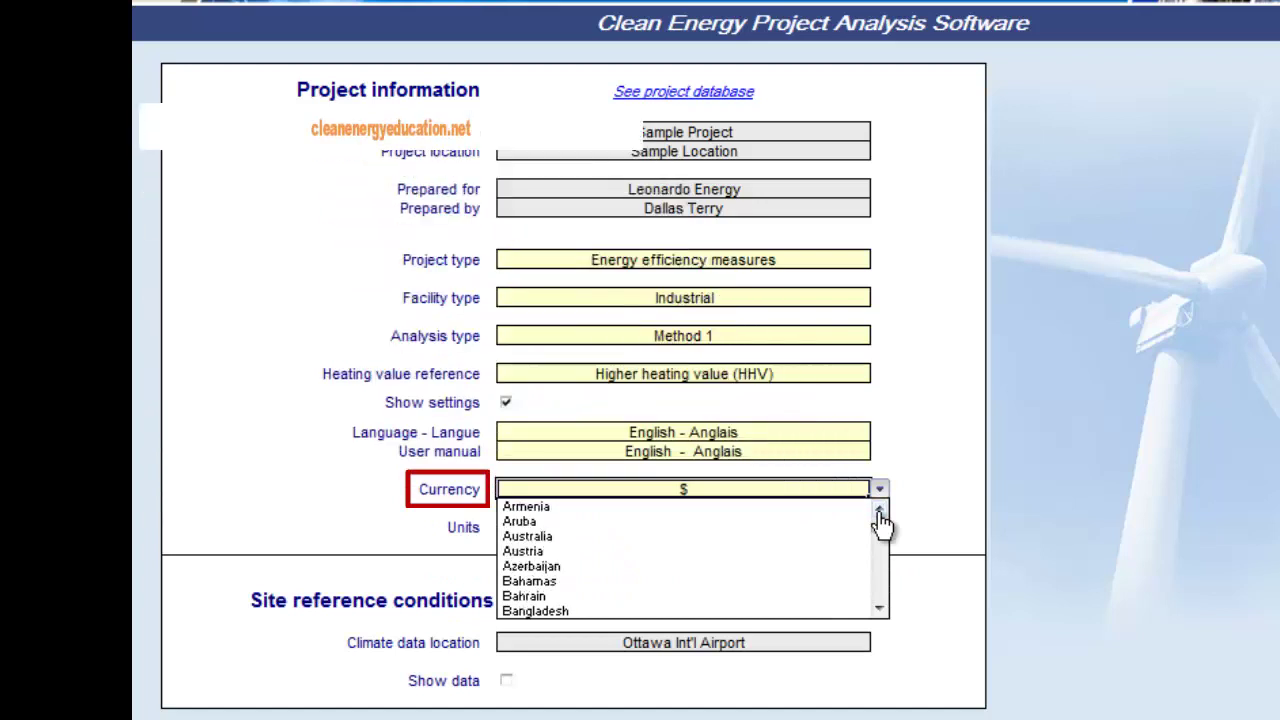
scroll(879, 515, up, 2)
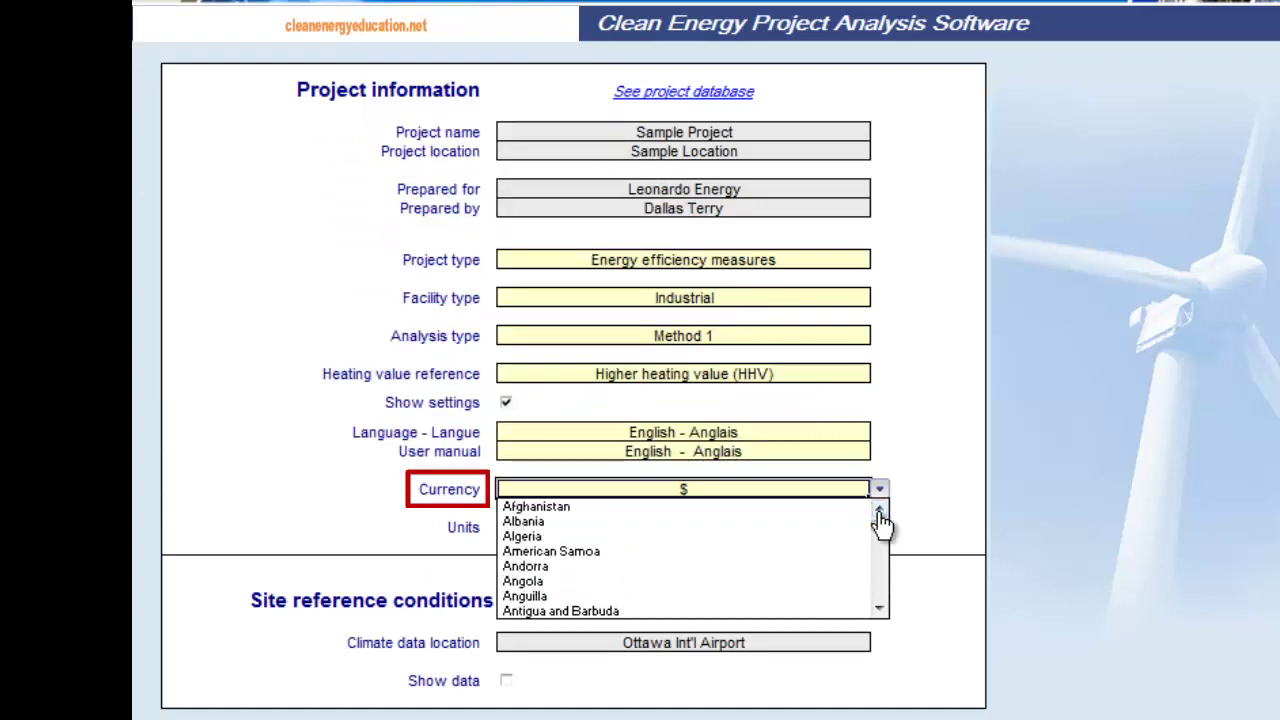
click(860, 521)
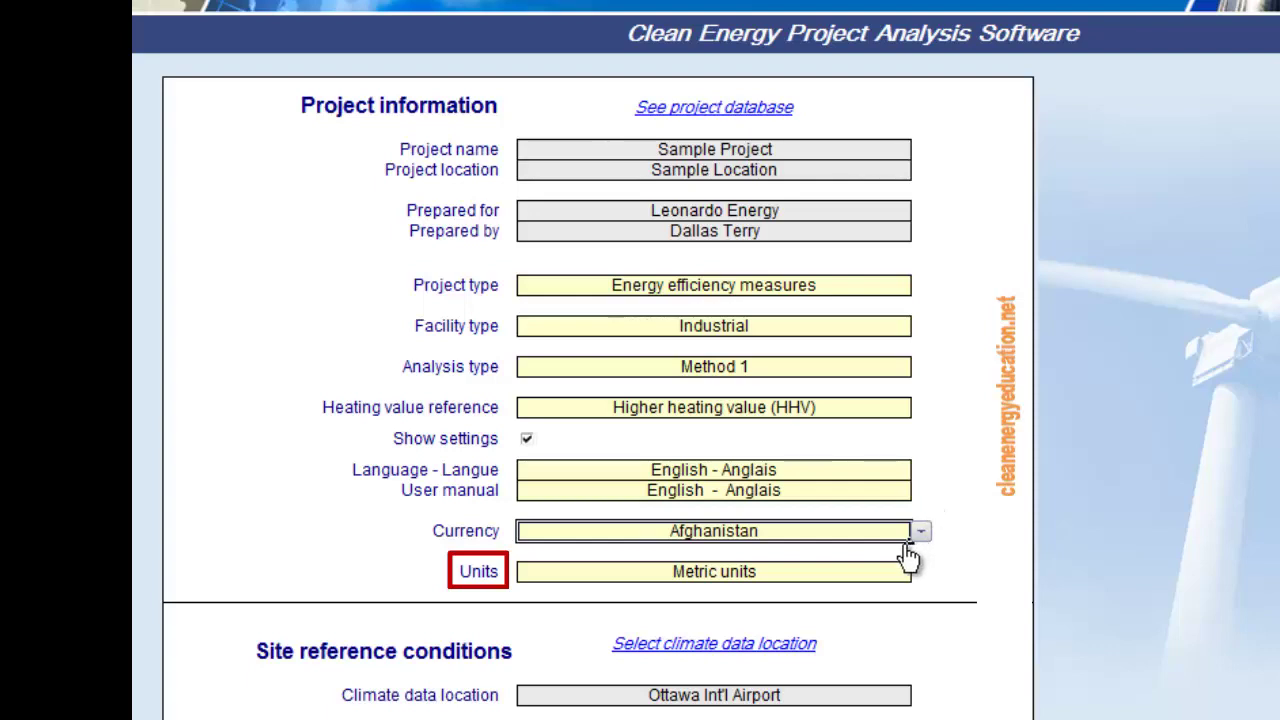
click(887, 573)
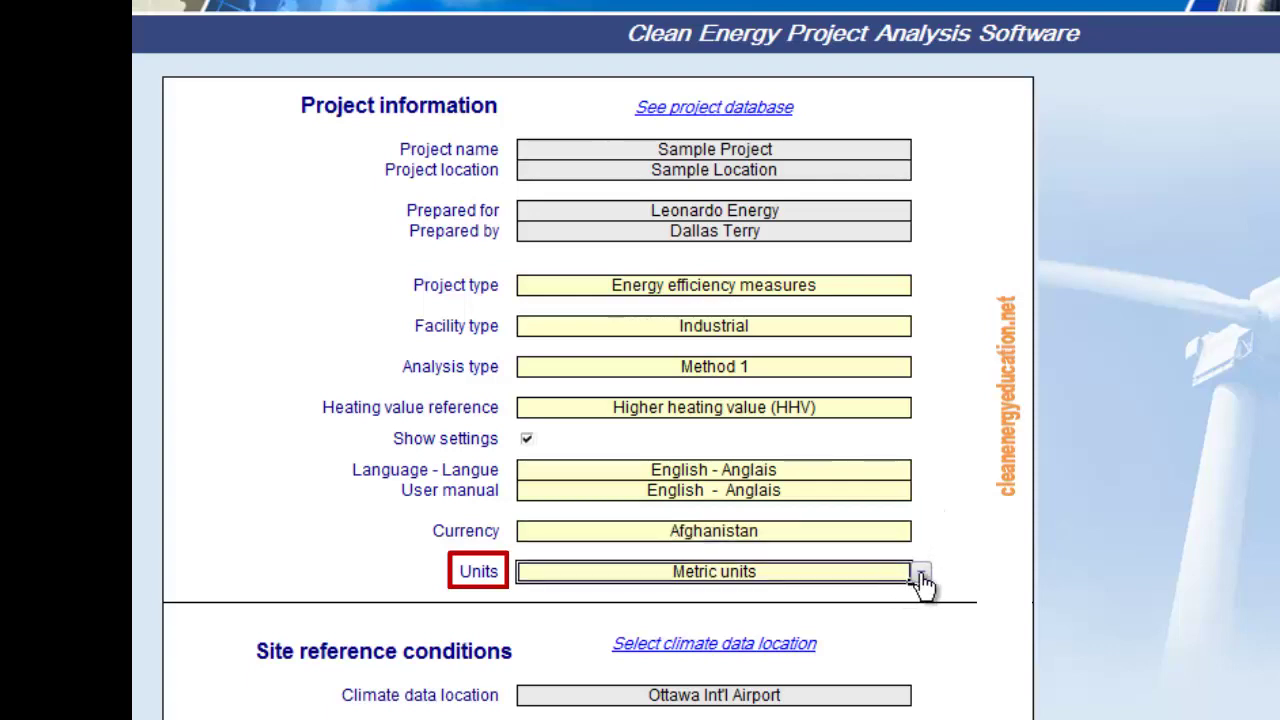
click(920, 577)
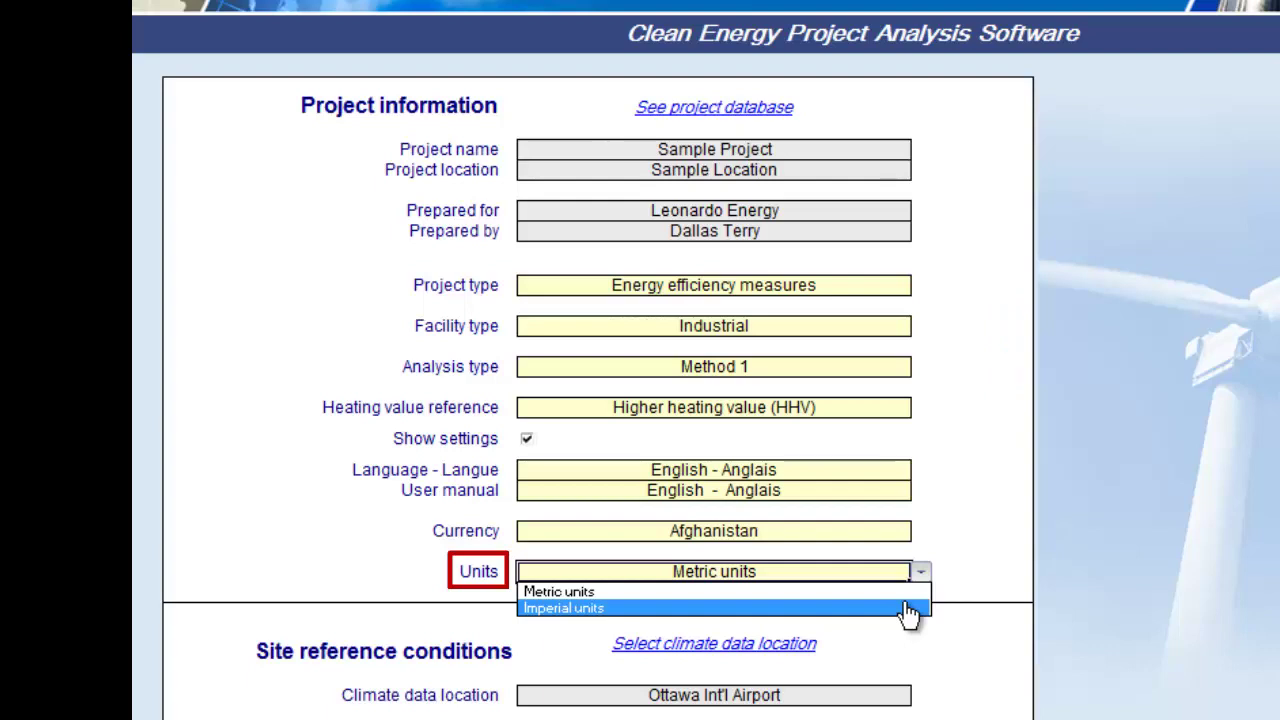
click(903, 597)
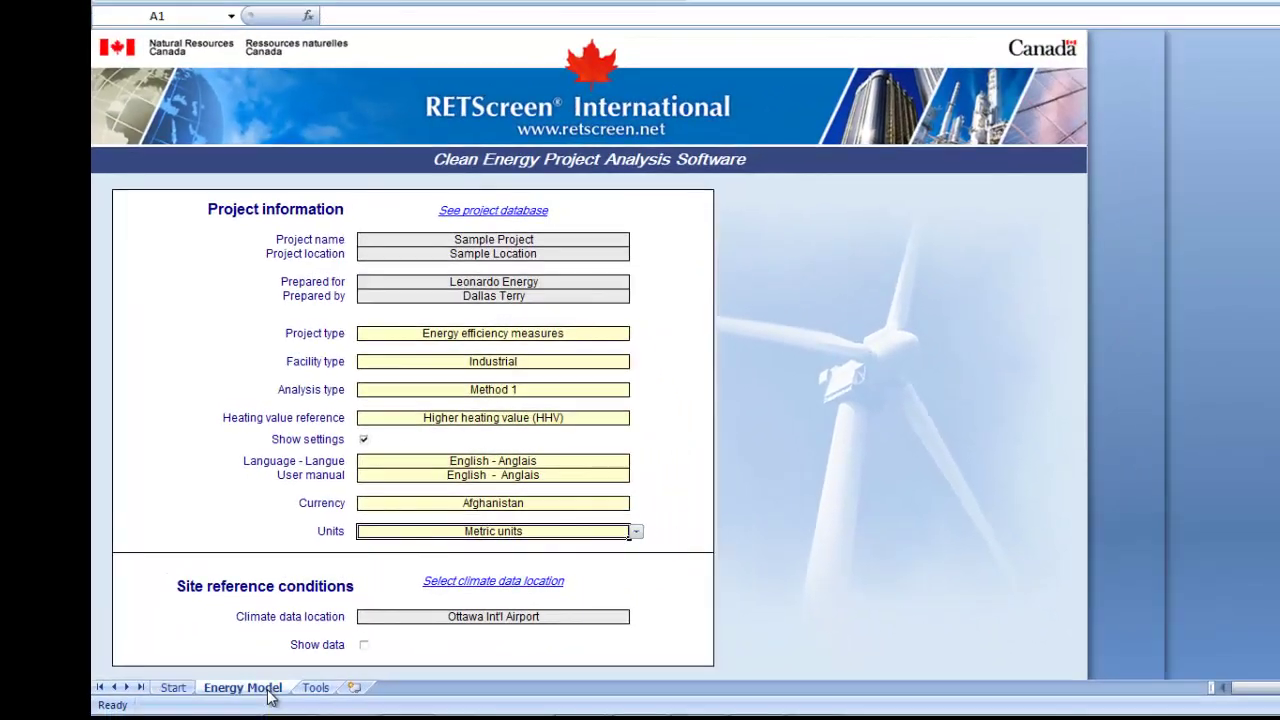
Step: Scroll the Energy Model sheet down to the Financial Analysis section and cumulative cash flows graph
click(260, 688)
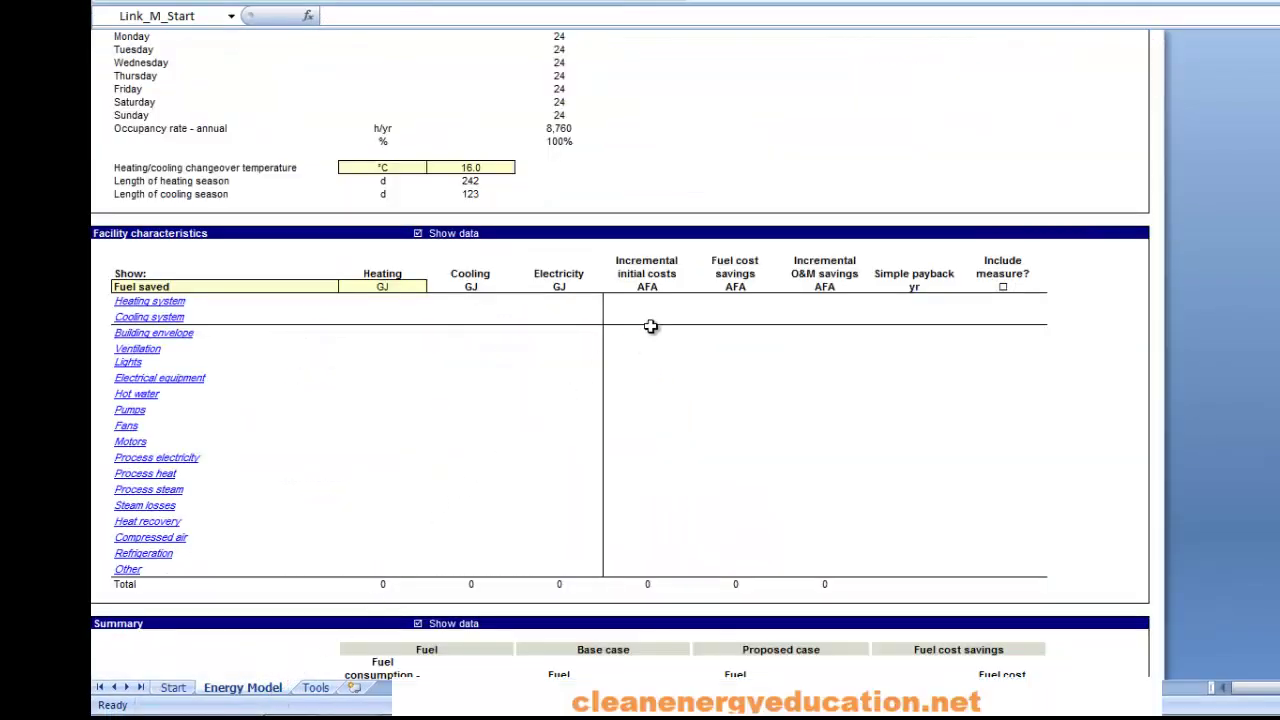
scroll(798, 195, up, 7)
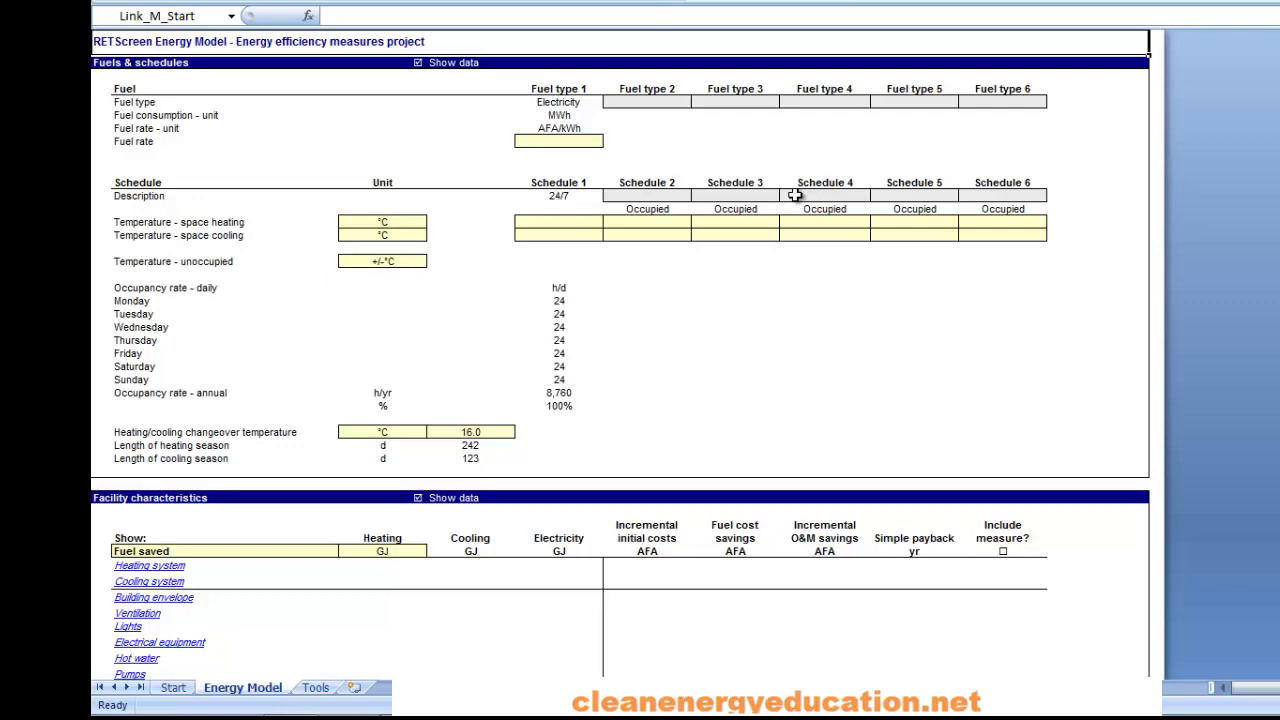
scroll(794, 195, down, 14)
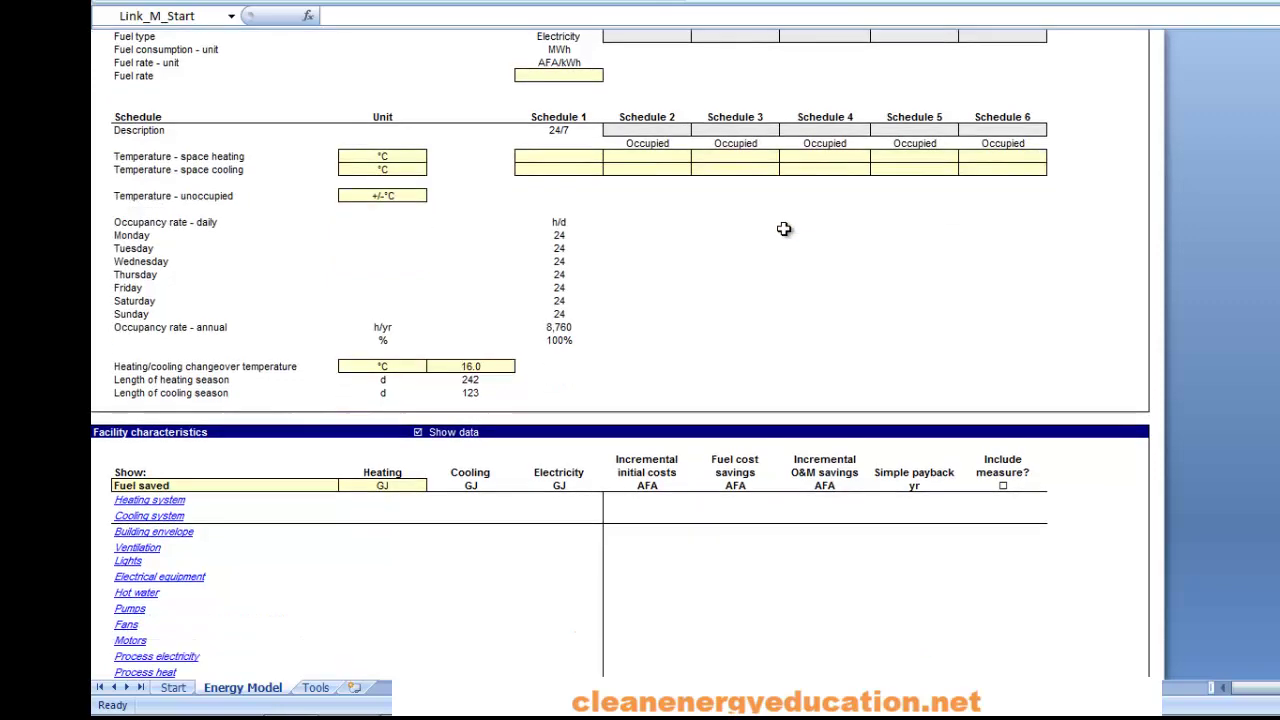
scroll(784, 229, down, 6)
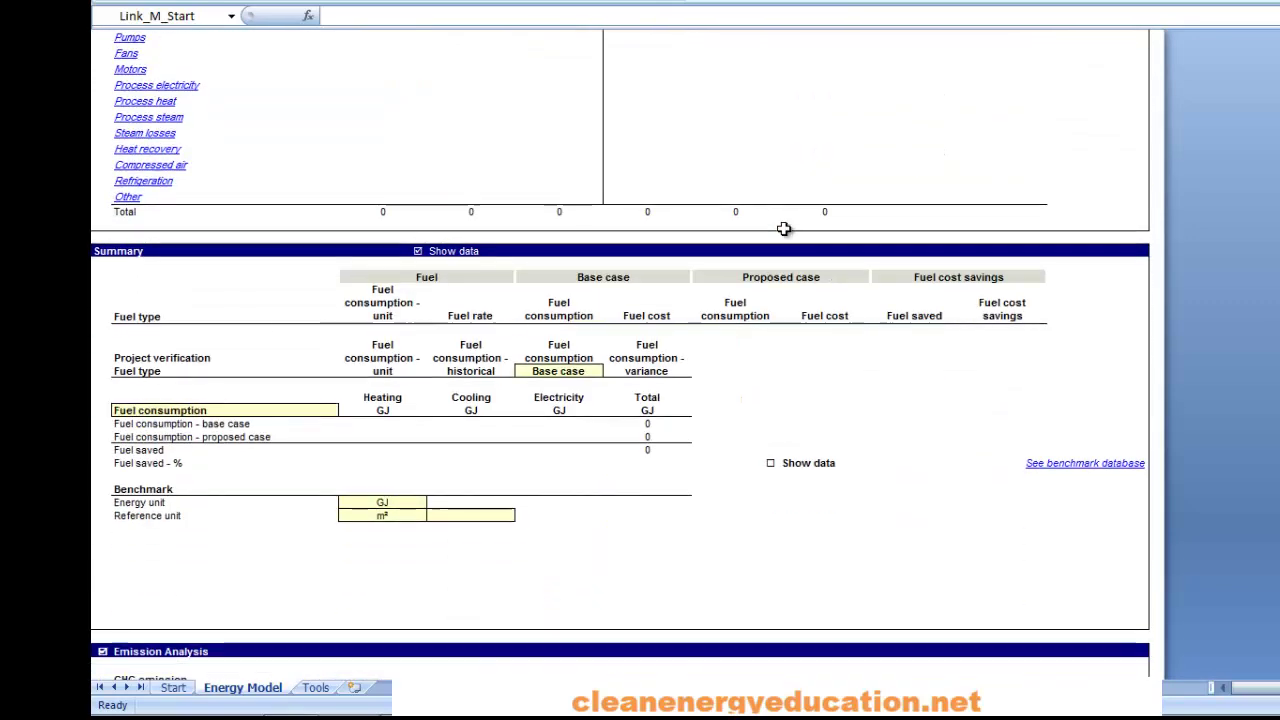
scroll(784, 229, down, 15)
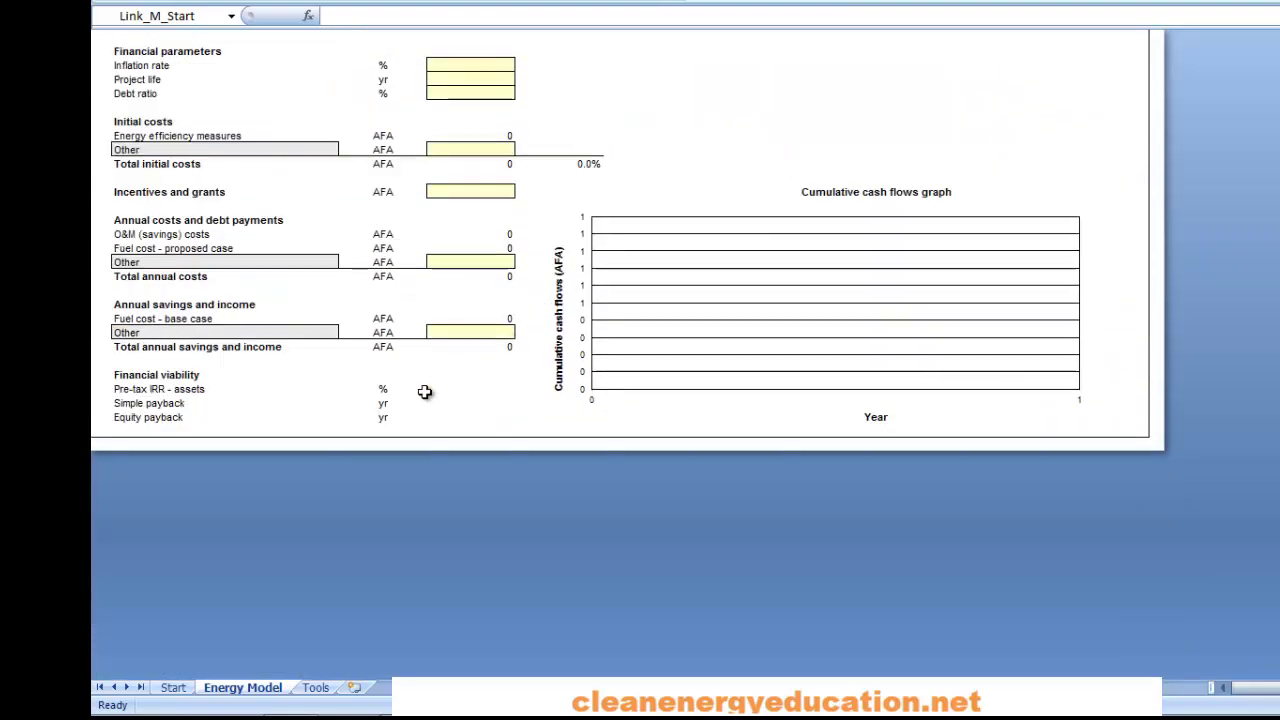
Step: Return to the Start sheet and select the Ottawa Int'l Airport climate data location cell
click(175, 688)
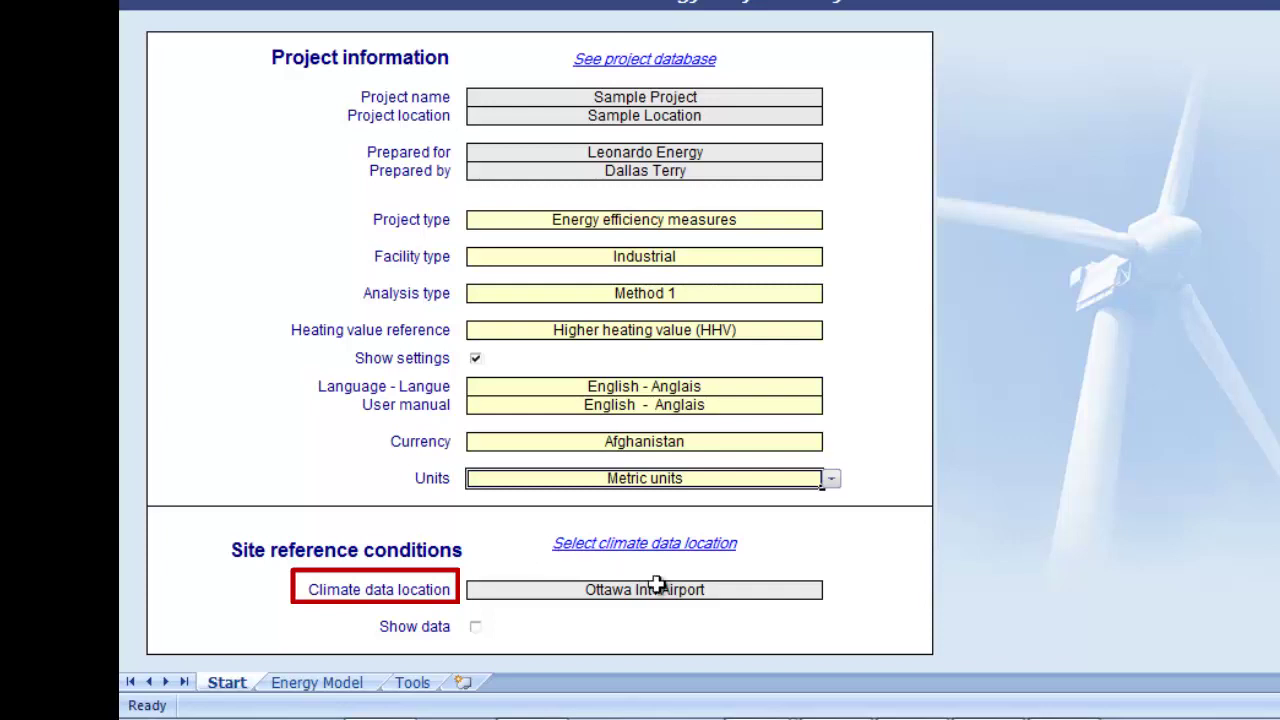
click(704, 594)
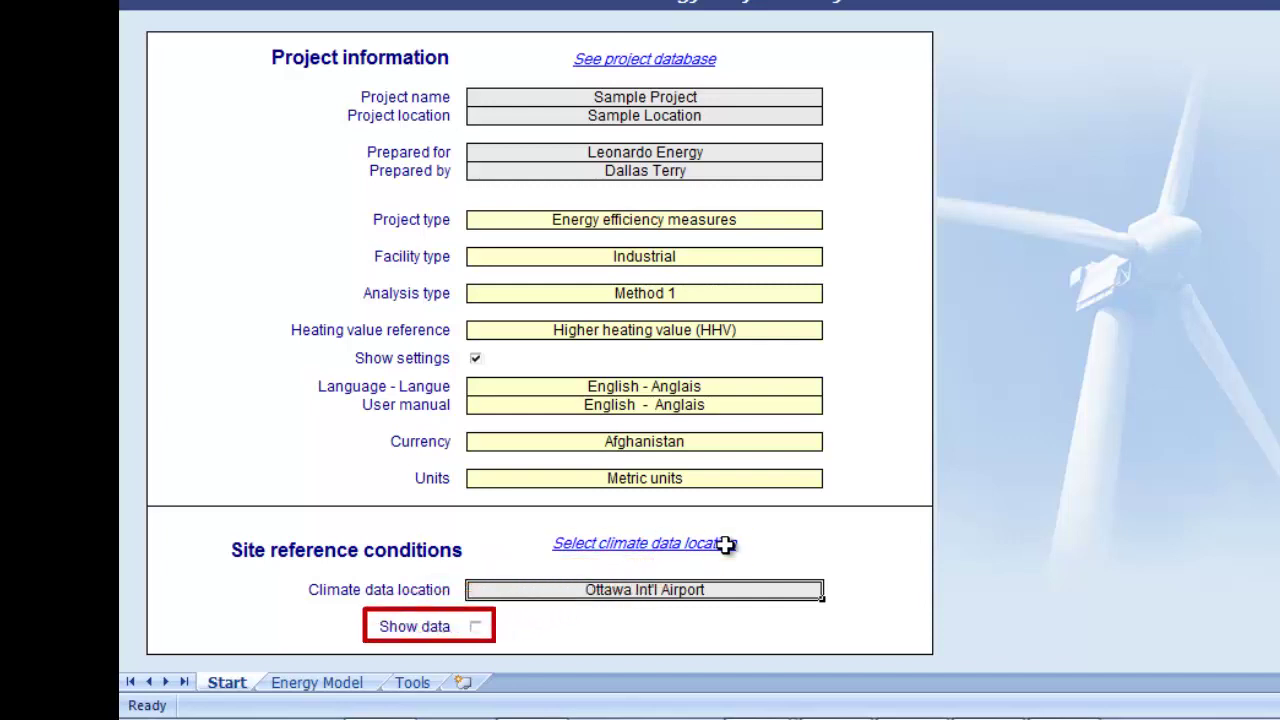
Step: Tick Show data to display the Ottawa climate table, then toggle it off and on again
click(476, 628)
scroll(930, 617, down, 10)
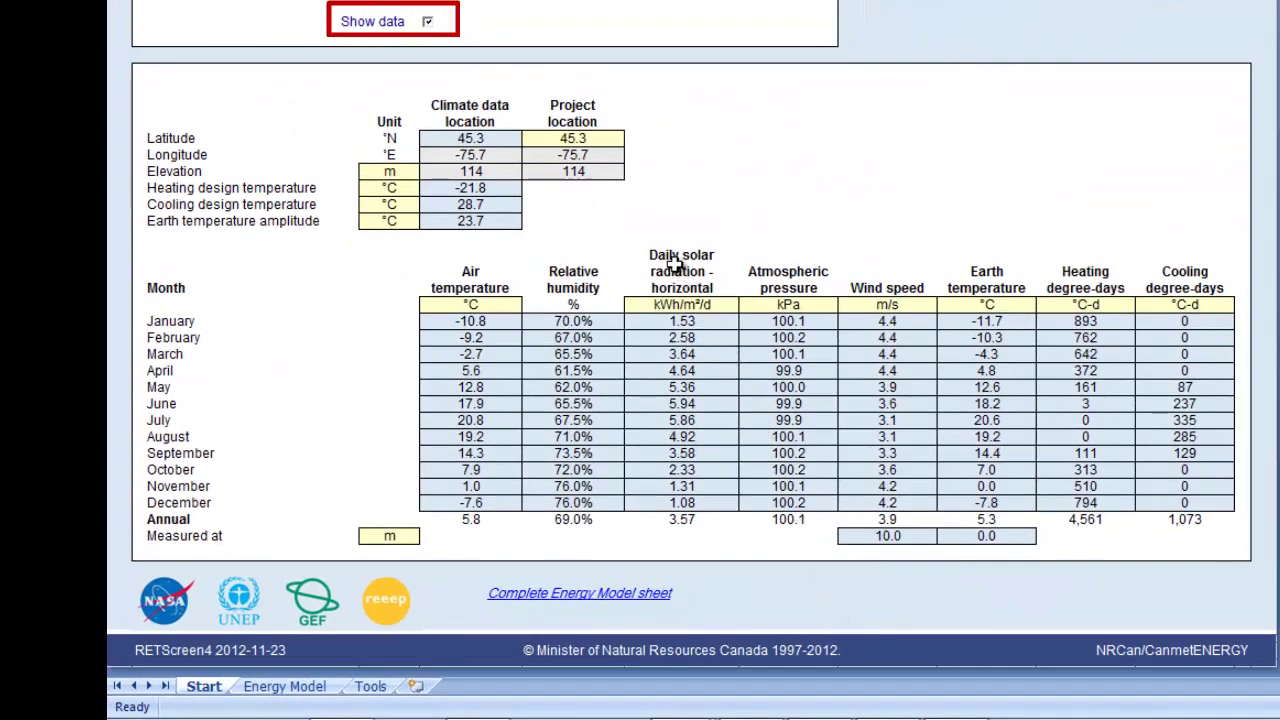
click(606, 138)
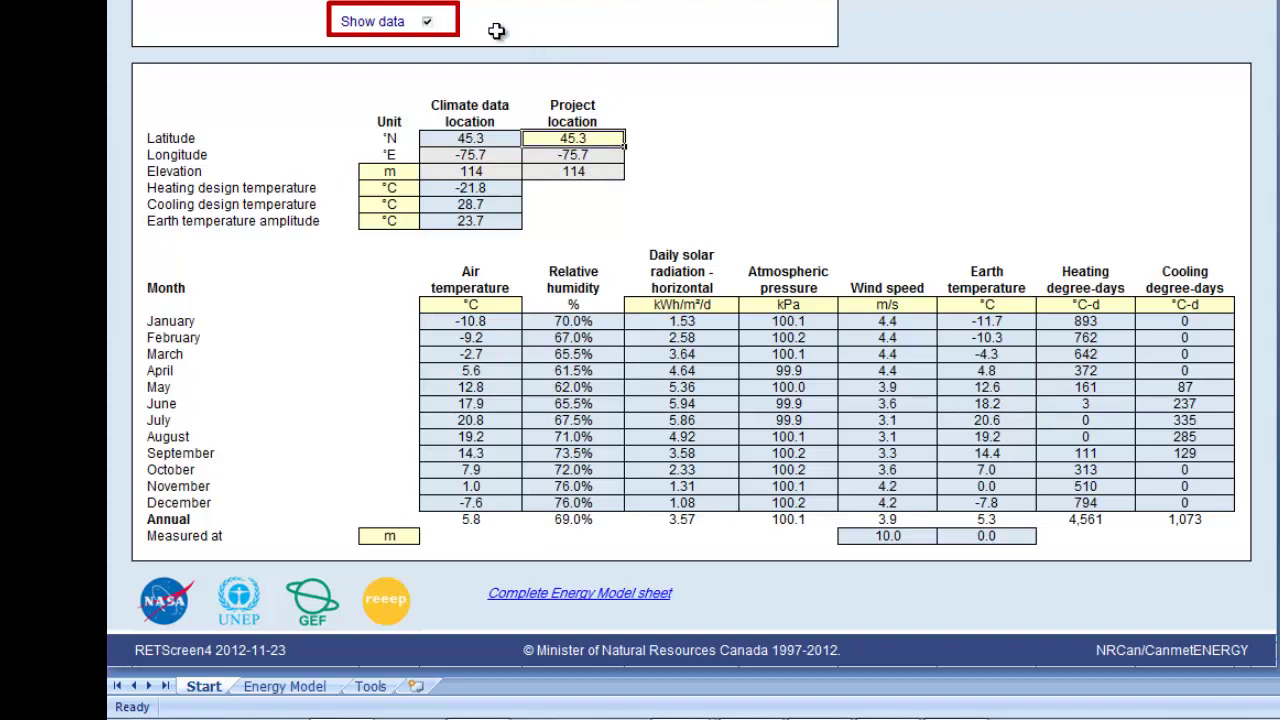
click(427, 22)
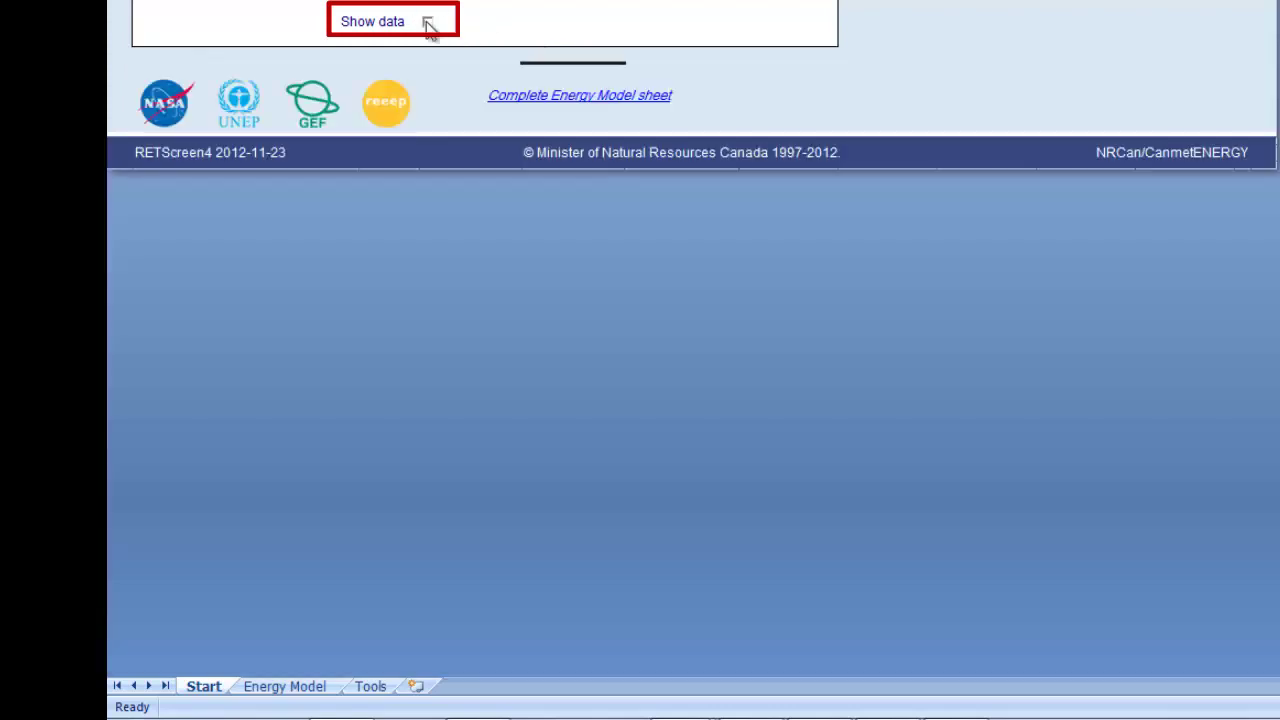
click(427, 22)
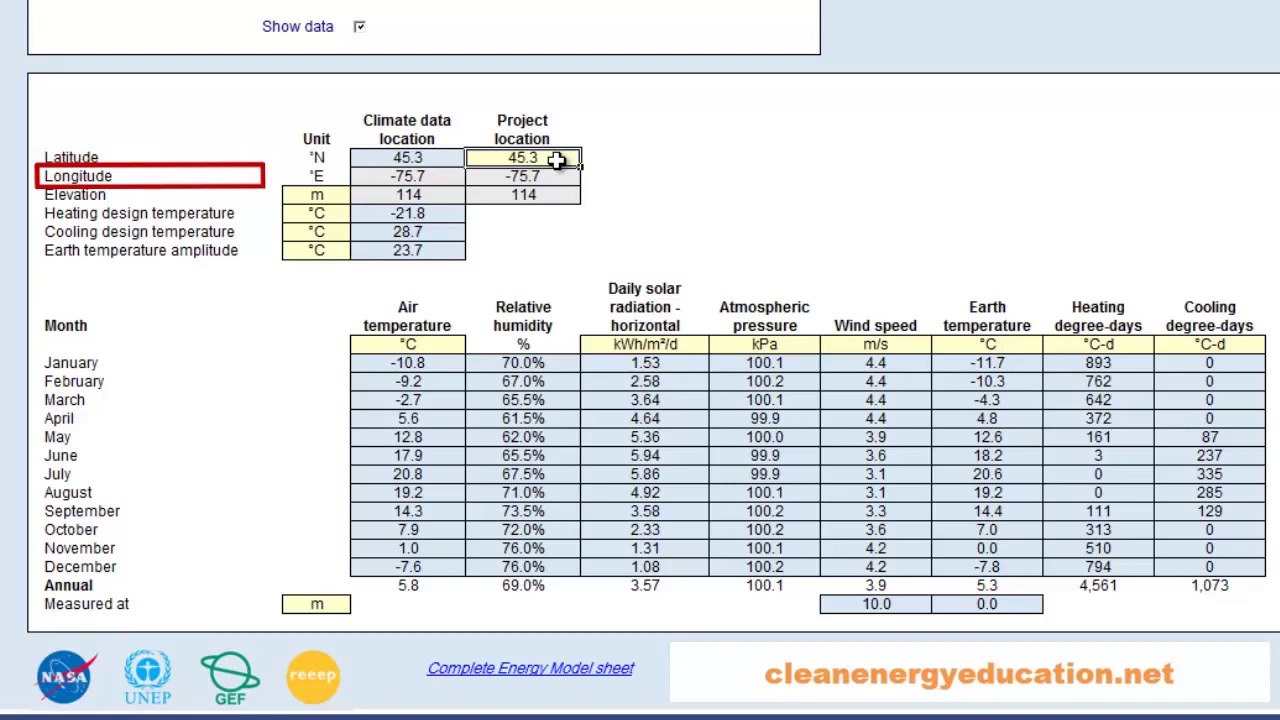
click(560, 178)
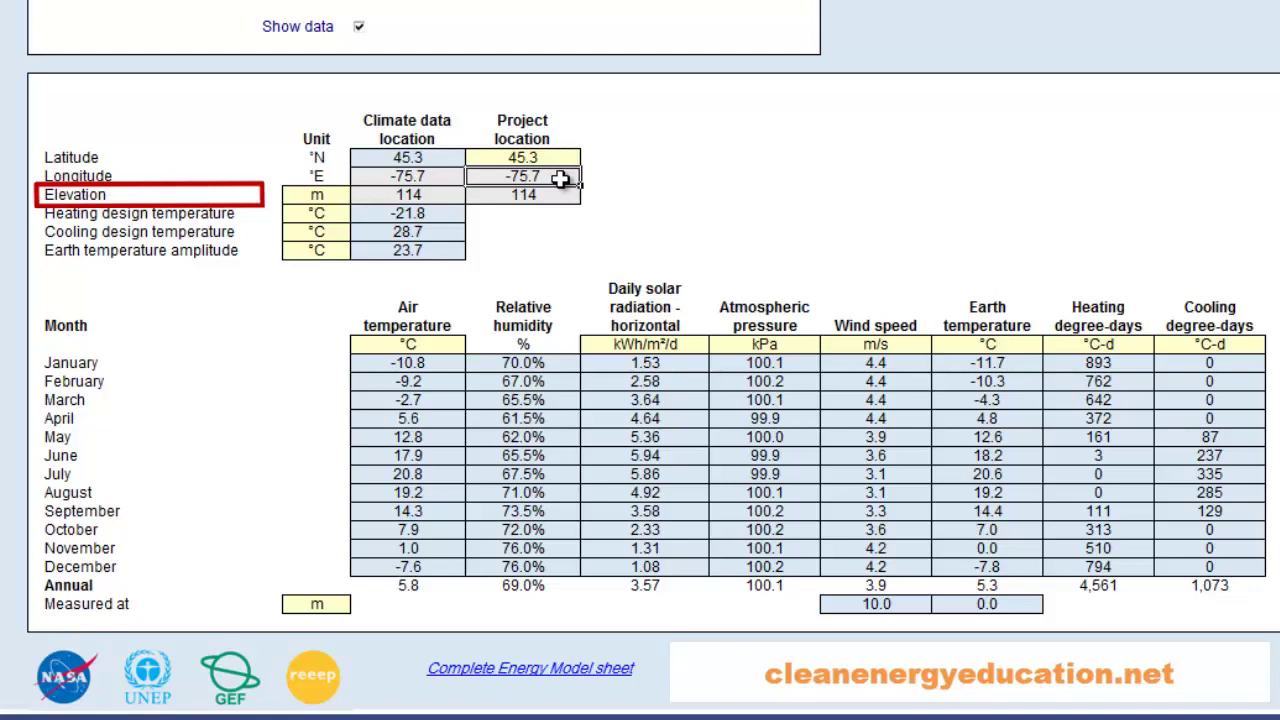
click(551, 196)
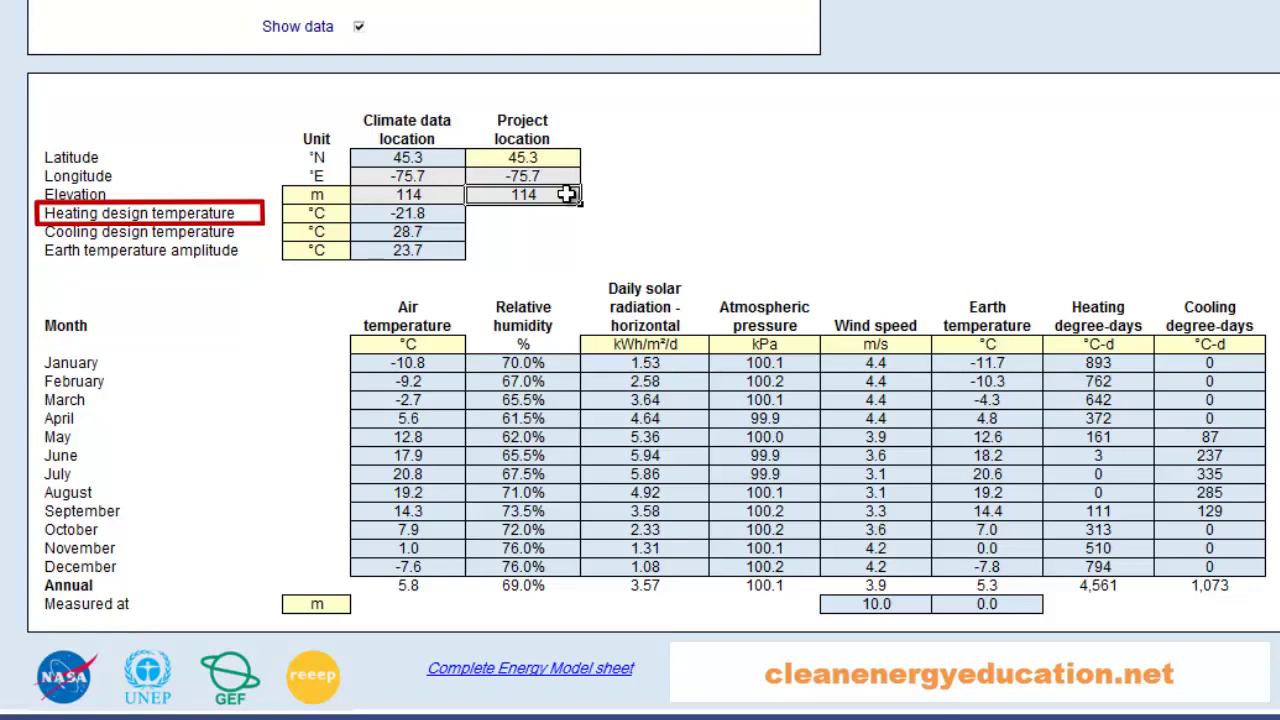
click(450, 213)
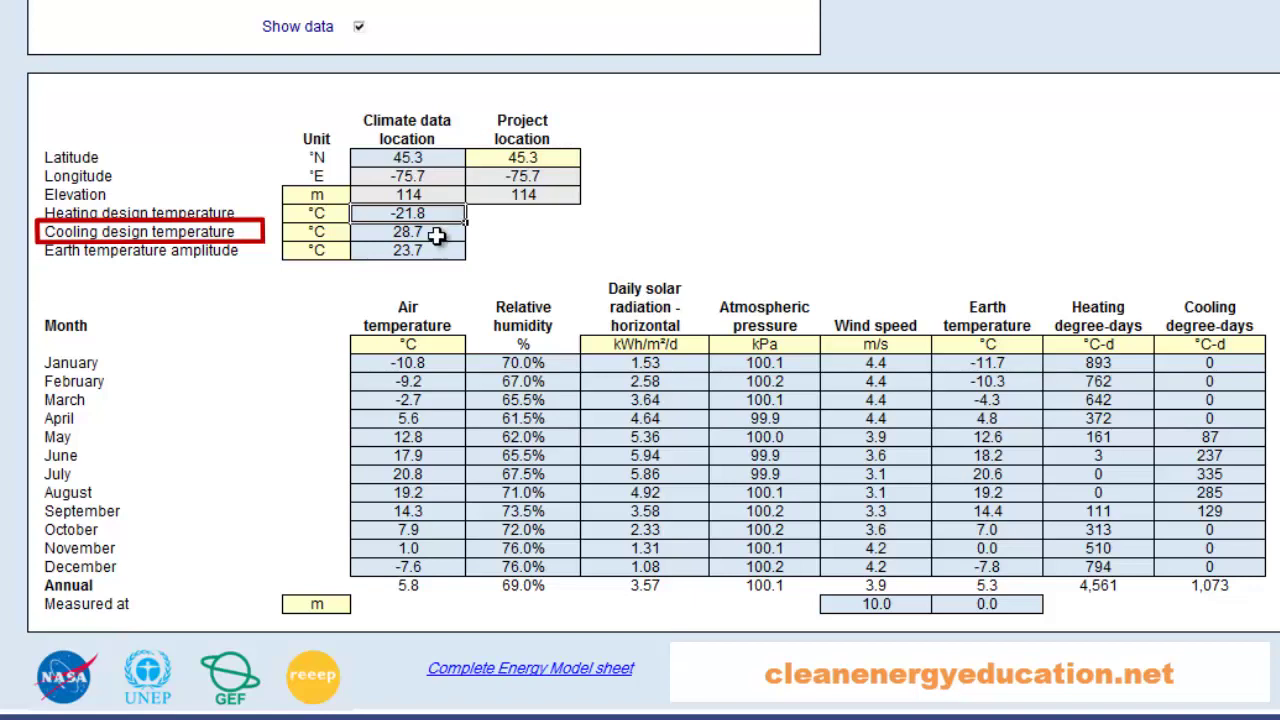
click(449, 233)
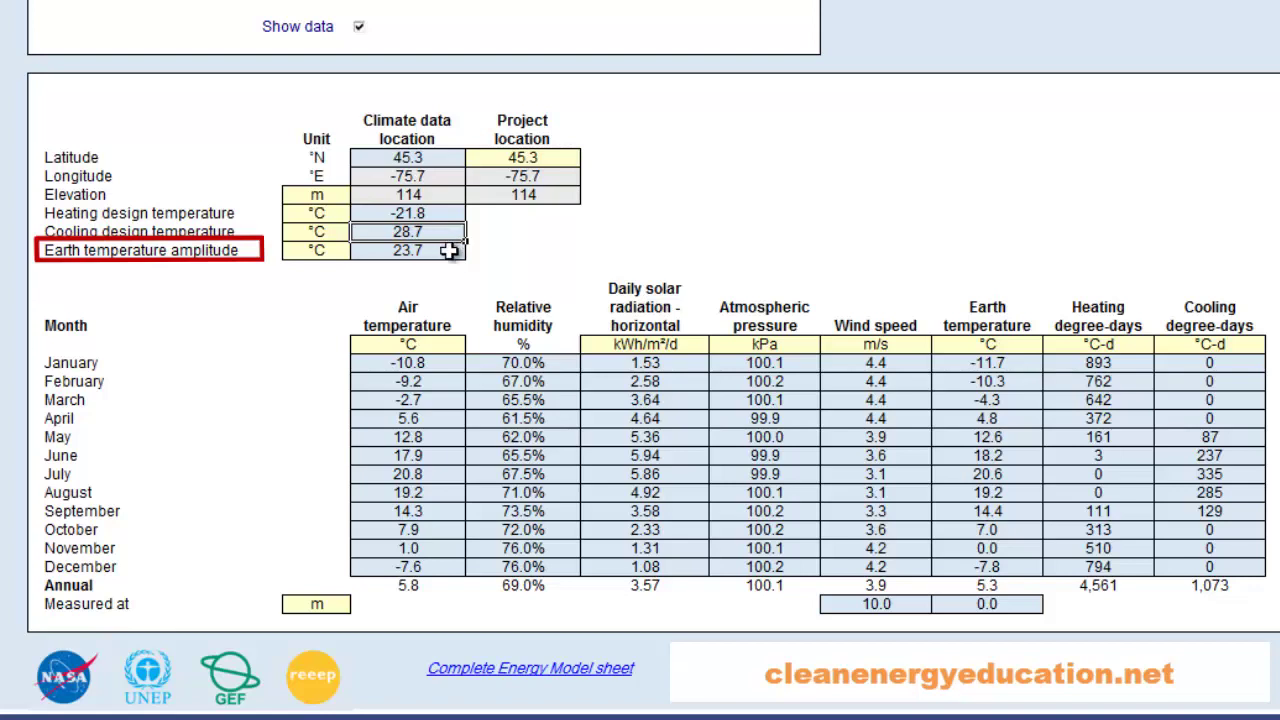
click(449, 251)
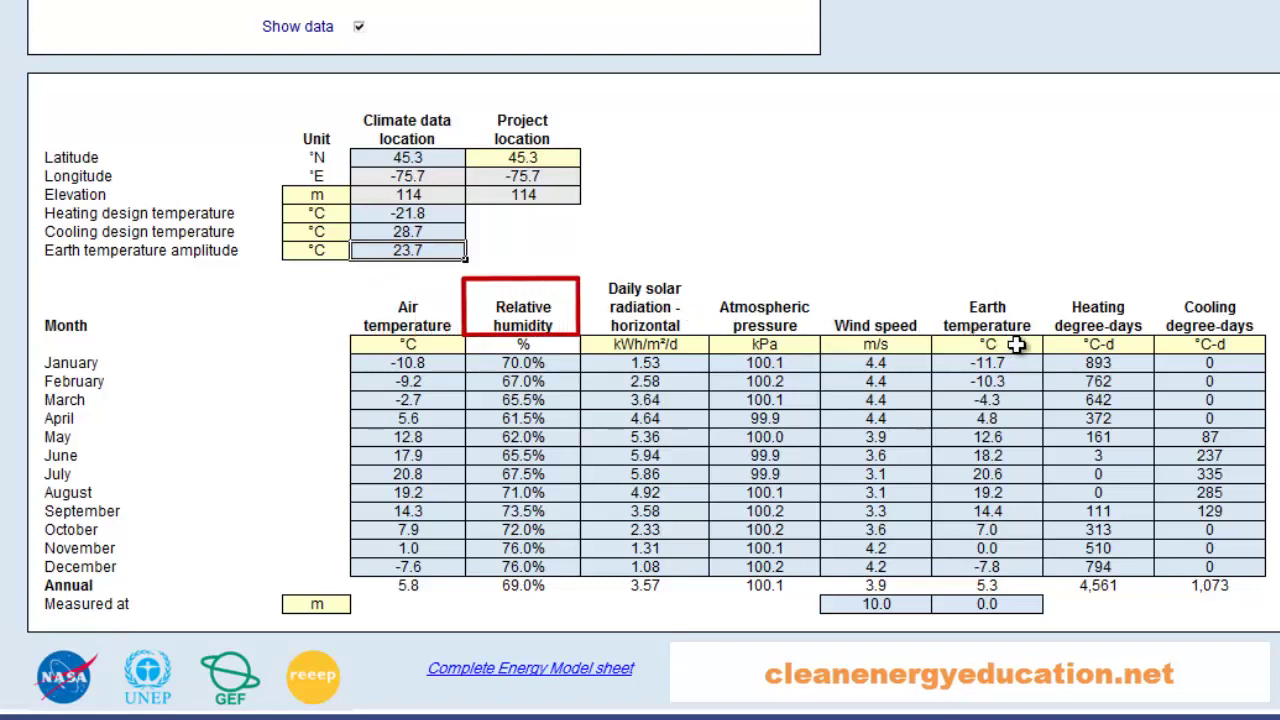
click(445, 362)
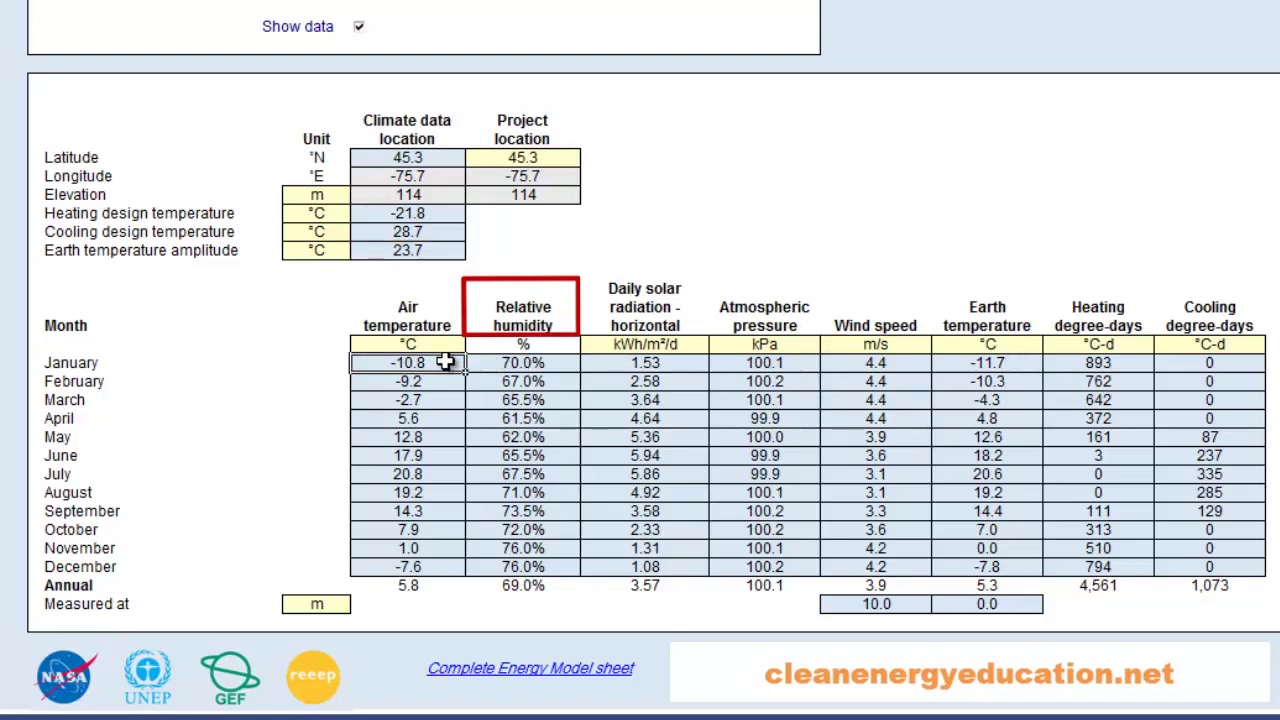
click(557, 360)
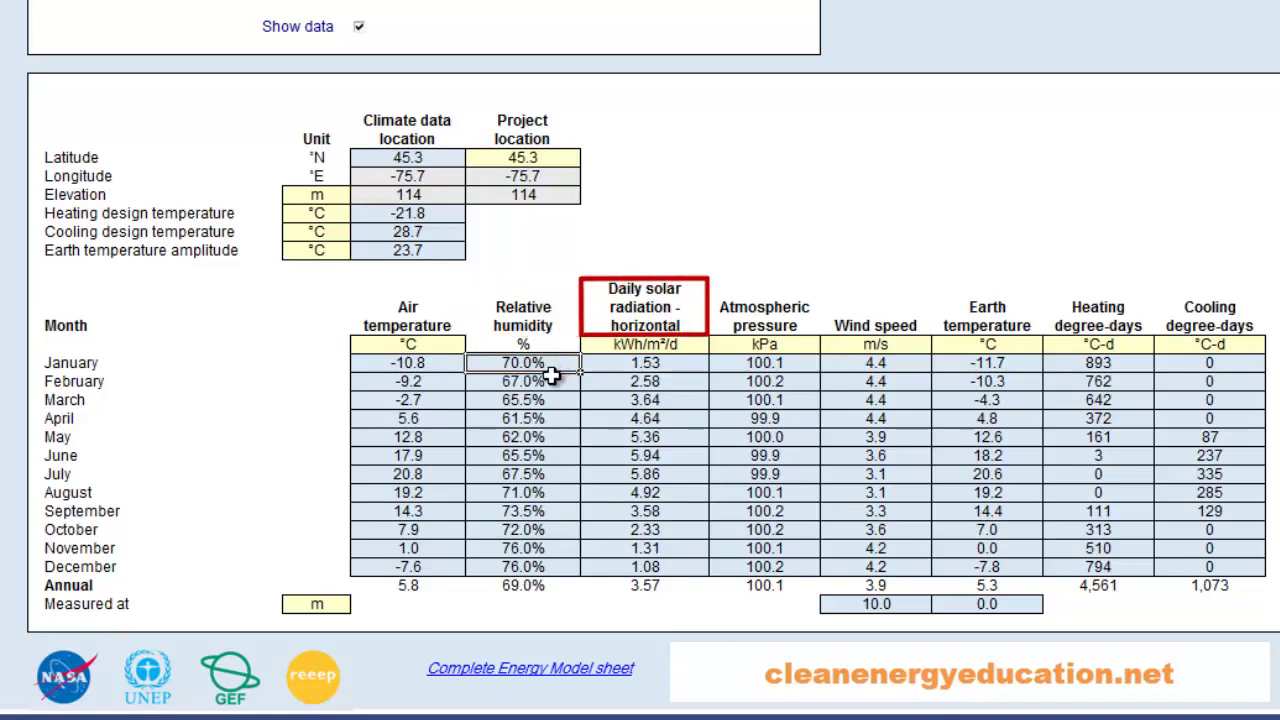
click(671, 365)
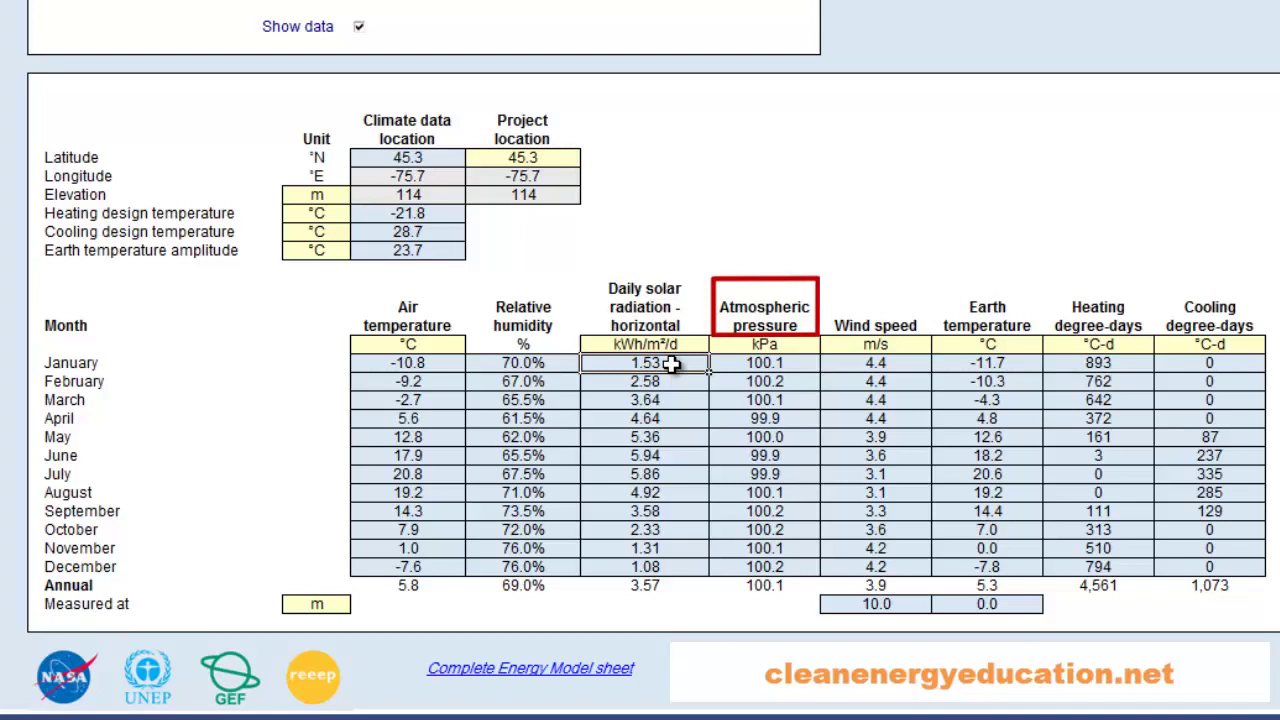
click(800, 363)
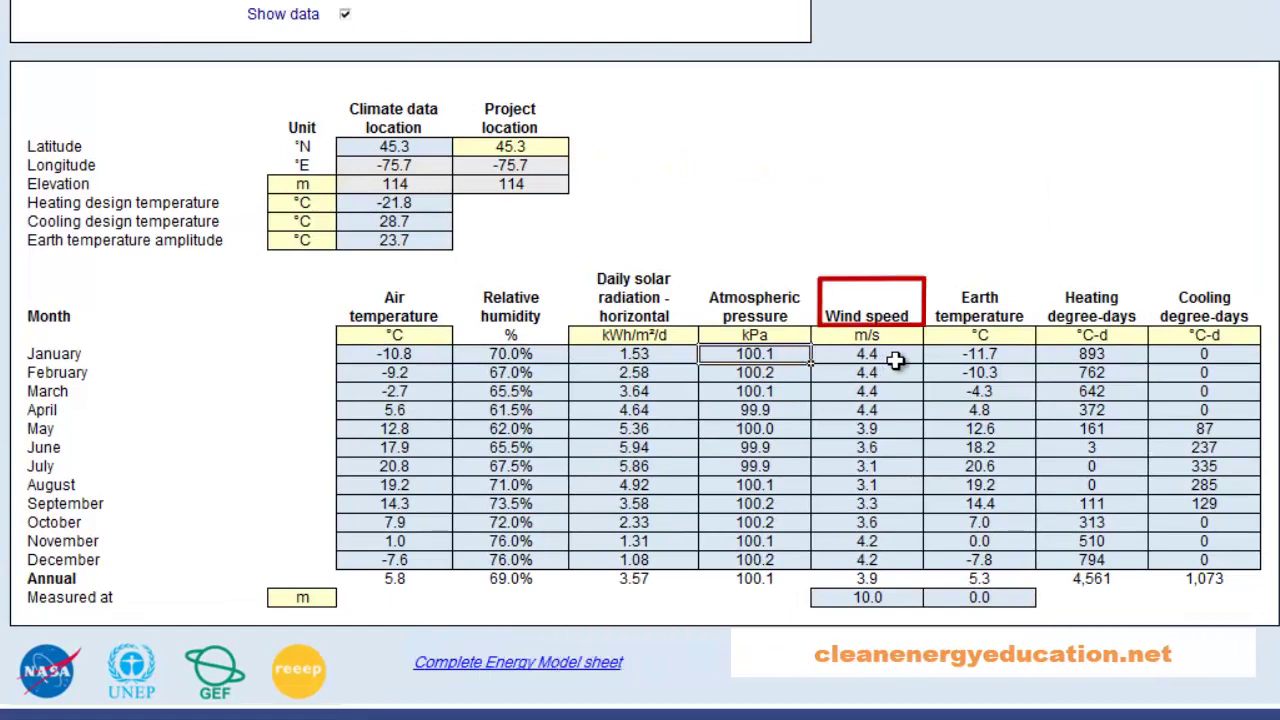
click(898, 359)
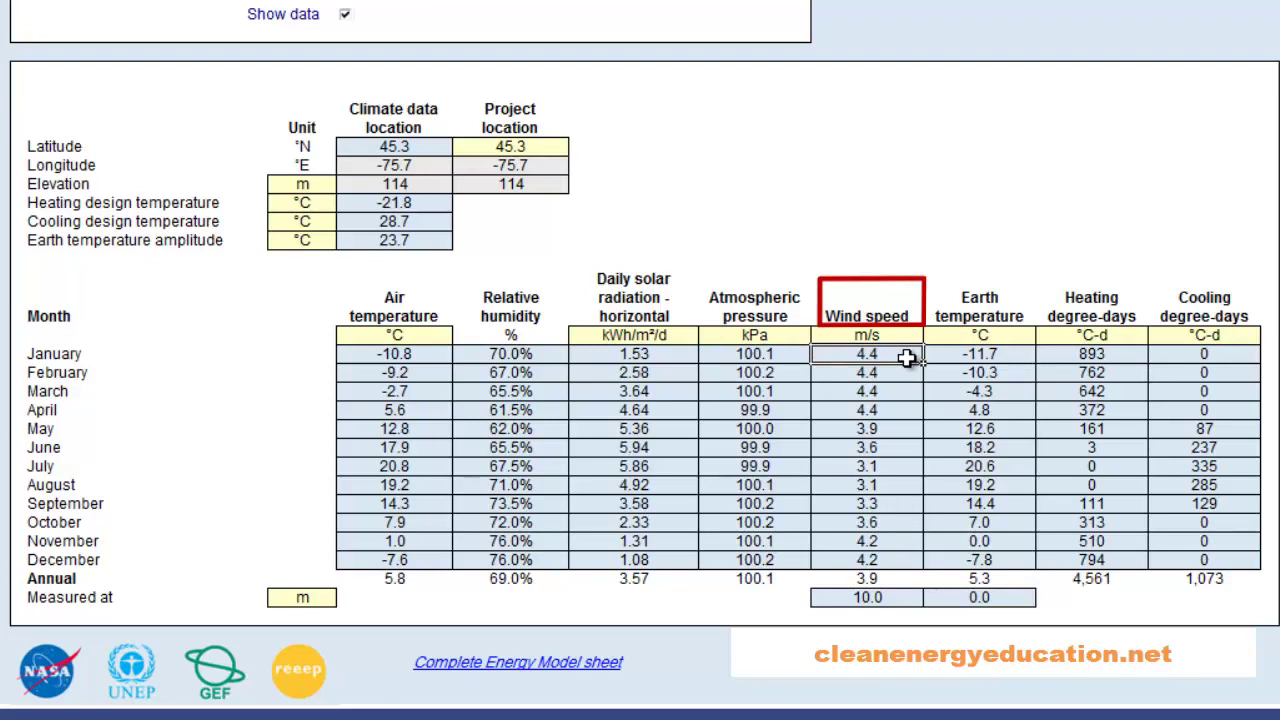
click(1018, 354)
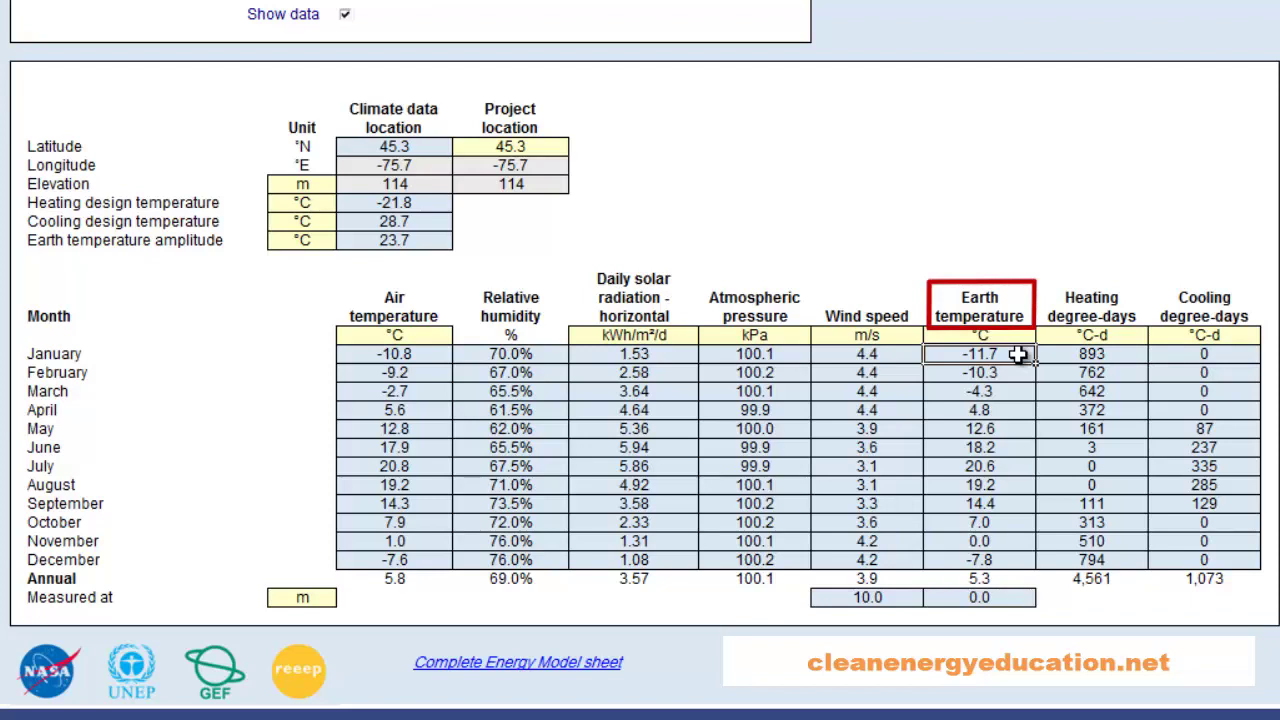
key(Right)
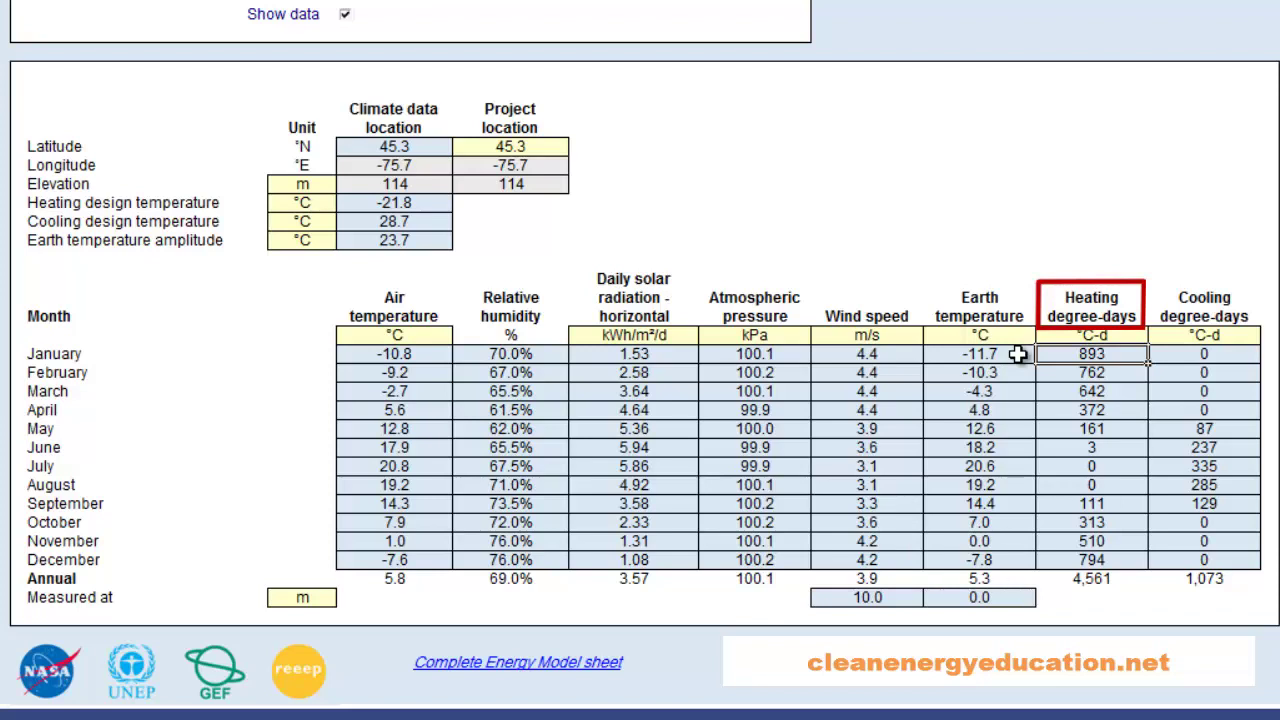
key(Right)
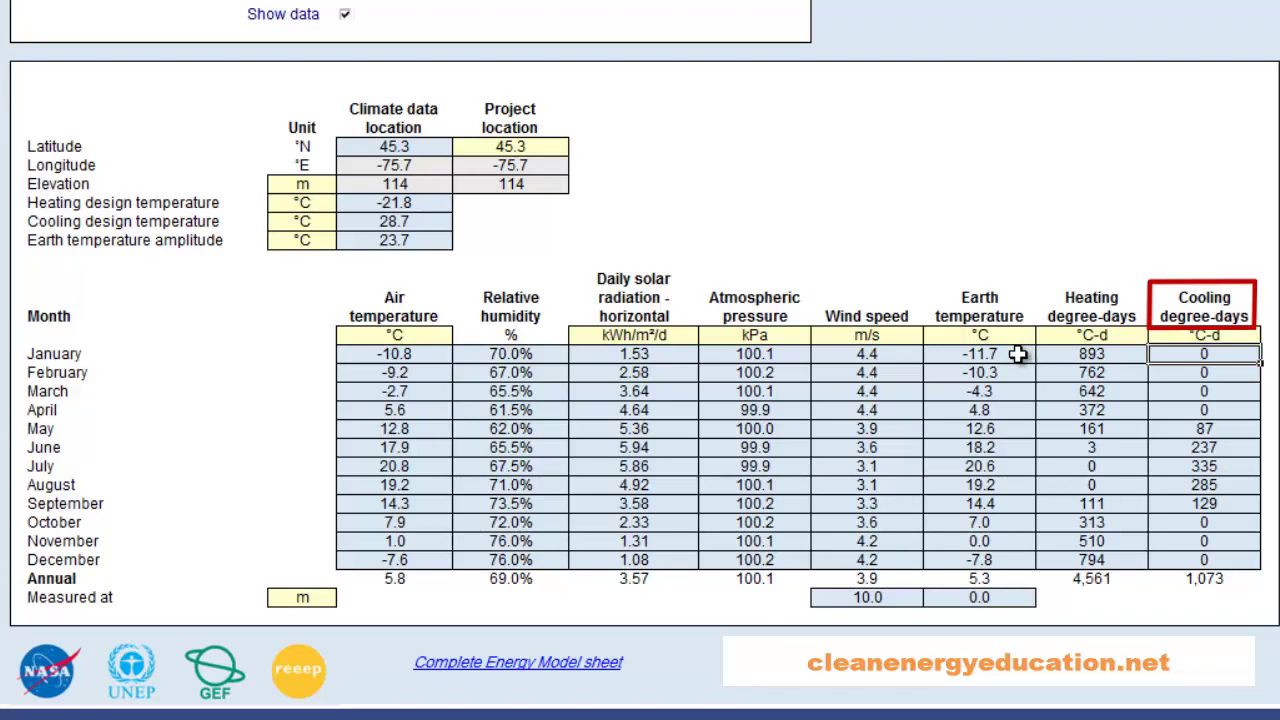
click(897, 597)
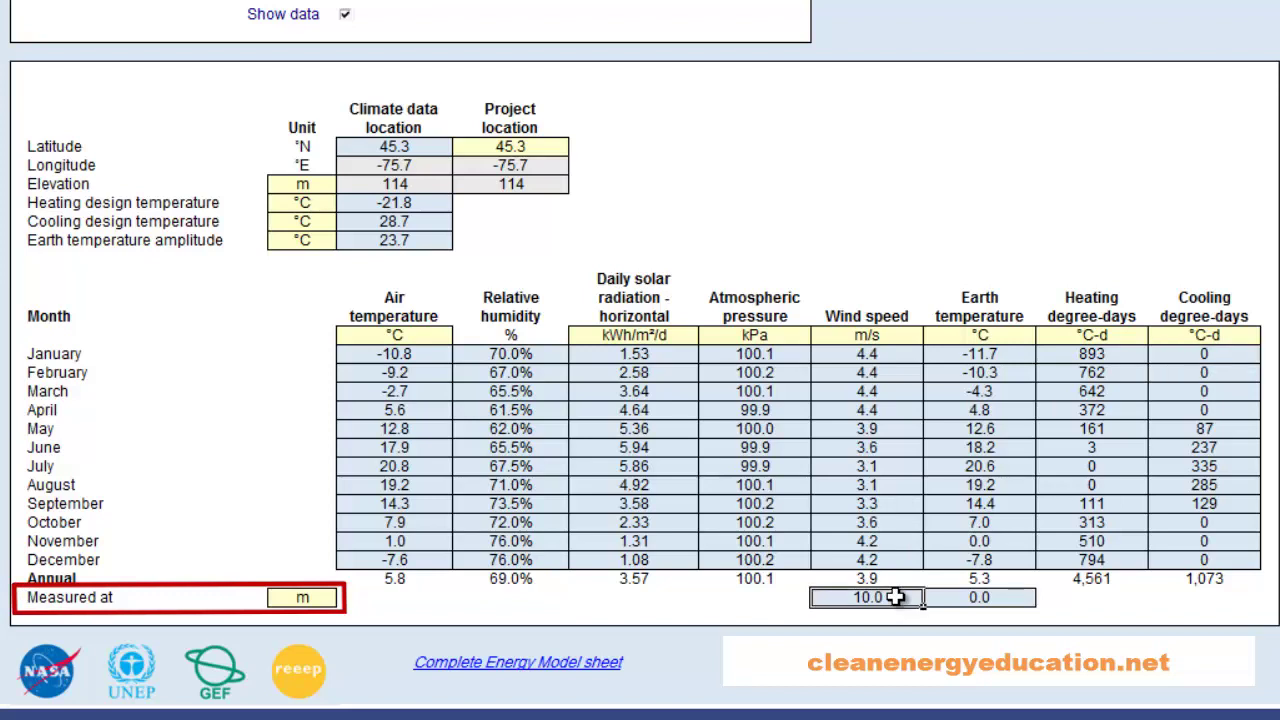